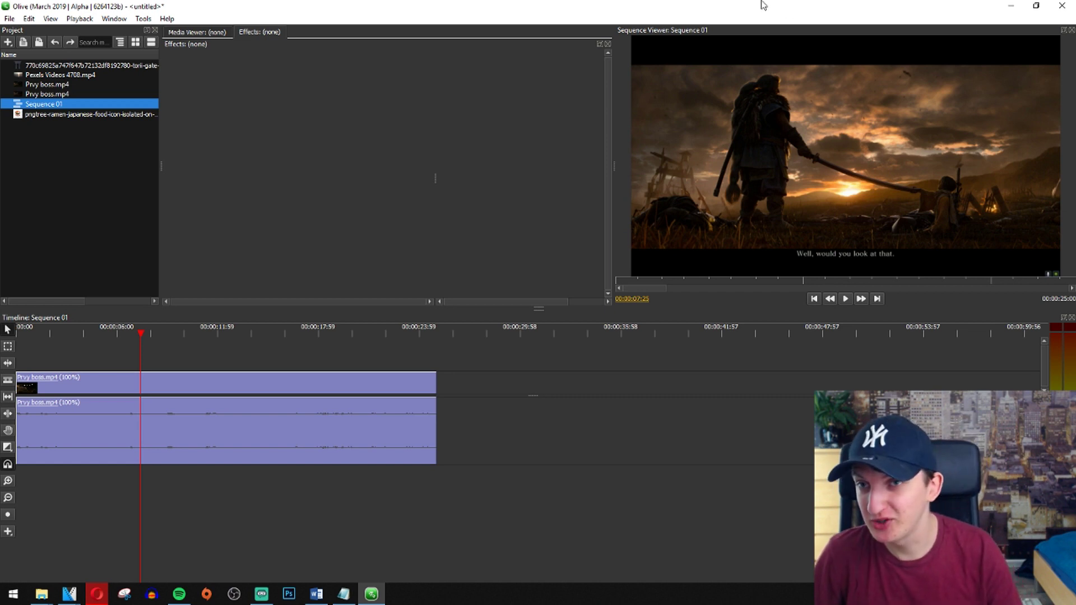
Drop the torii PNG from the desktop onto the top track and slide it to about 00:00:07
left_click_drag(517, 8, 559, 44)
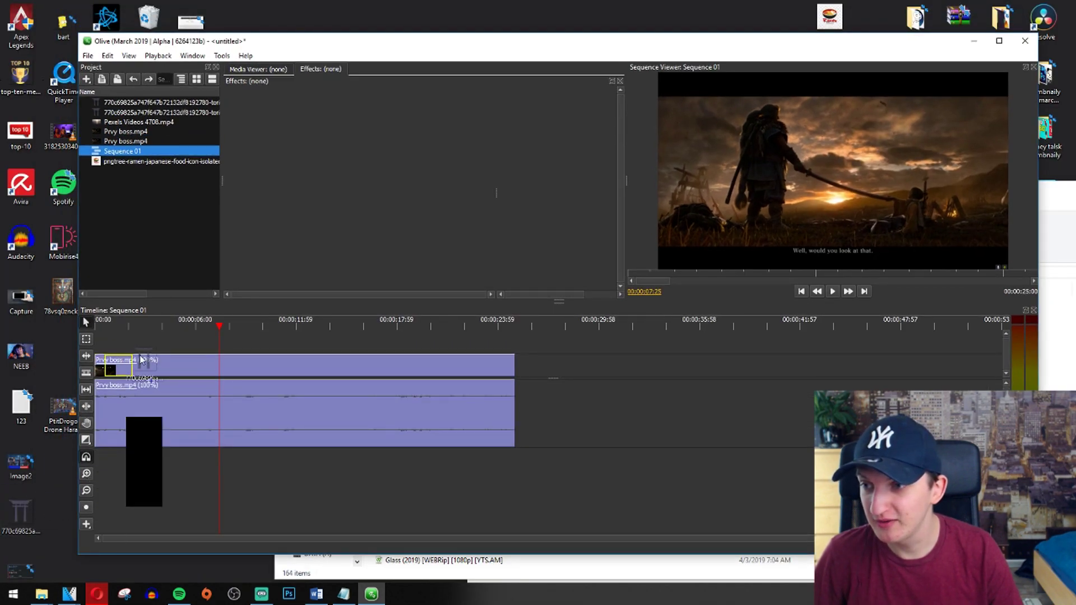
left_click_drag(17, 527, 112, 341)
left_click(999, 40)
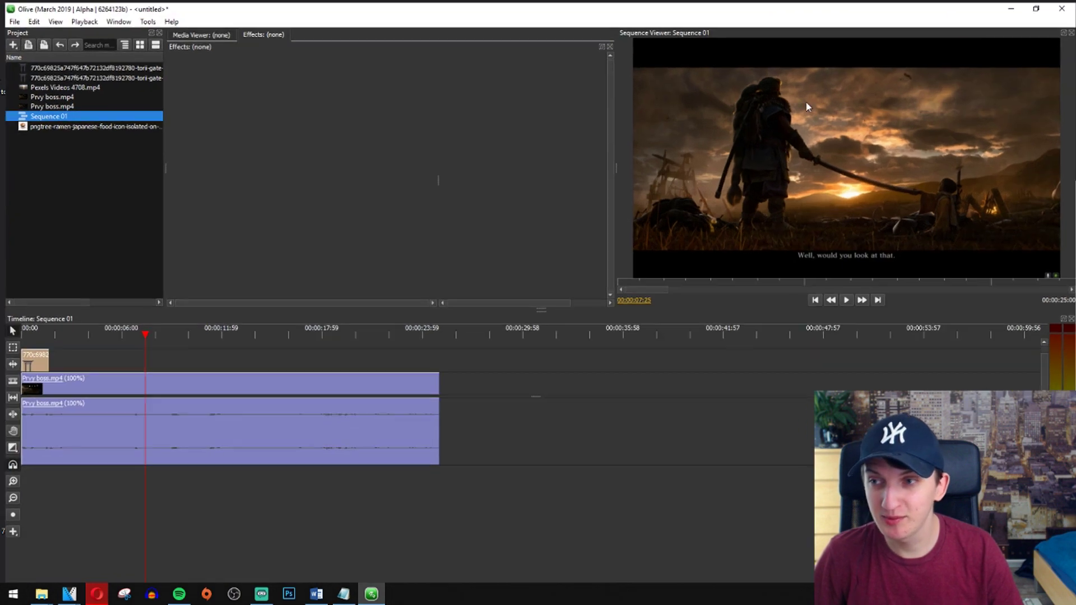
mouse_move(38, 361)
left_mouse_down()
mouse_move(189, 365)
mouse_move(152, 358)
left_mouse_up()
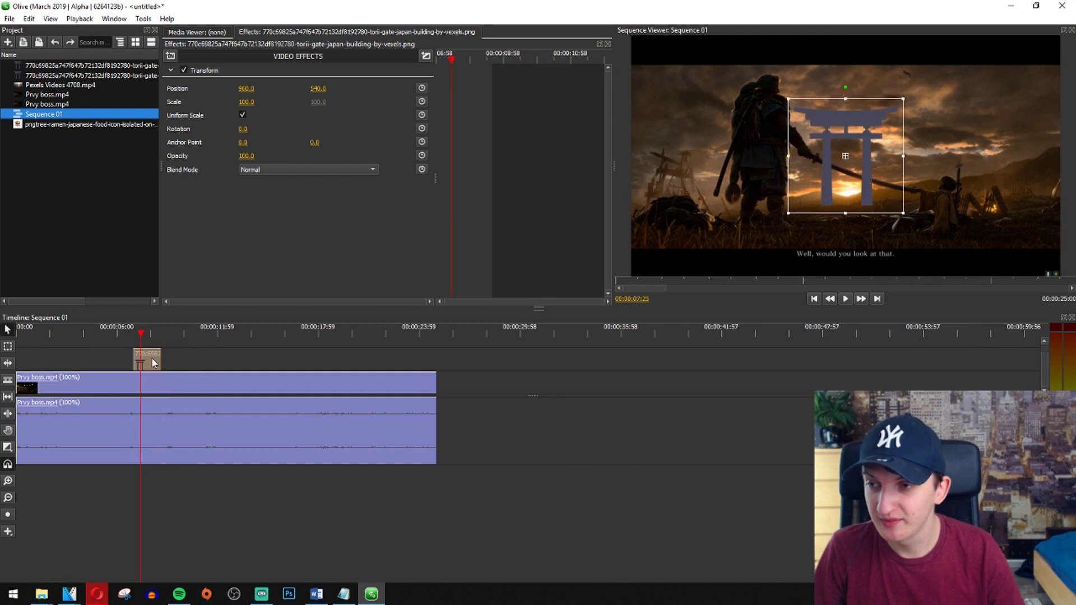
key("space")
key("space")
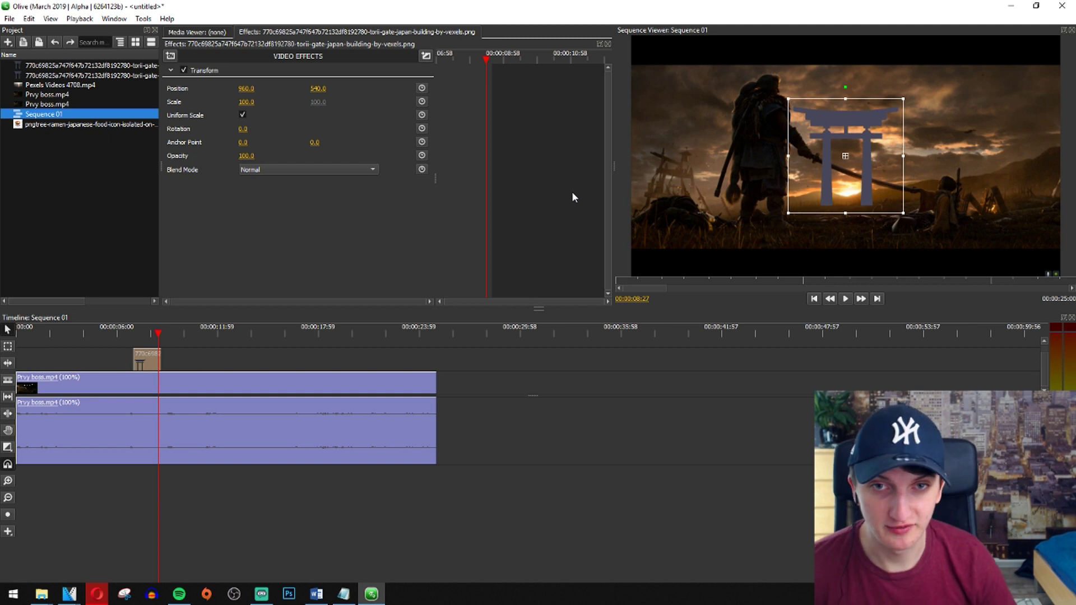
Move the torii clip's start earlier to about six seconds and preview playback
left_click(118, 332)
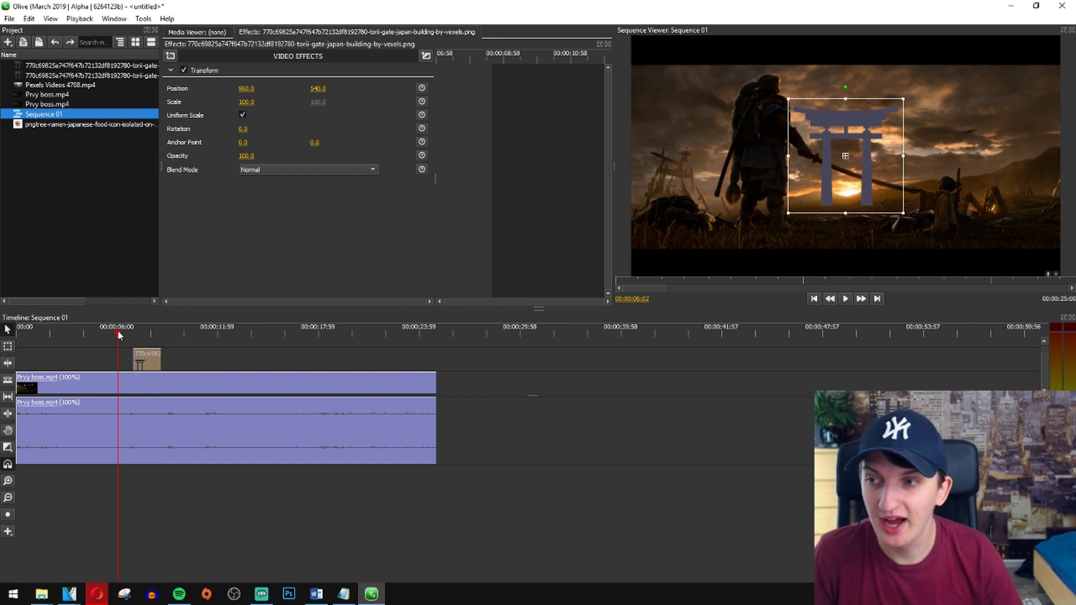
key("space")
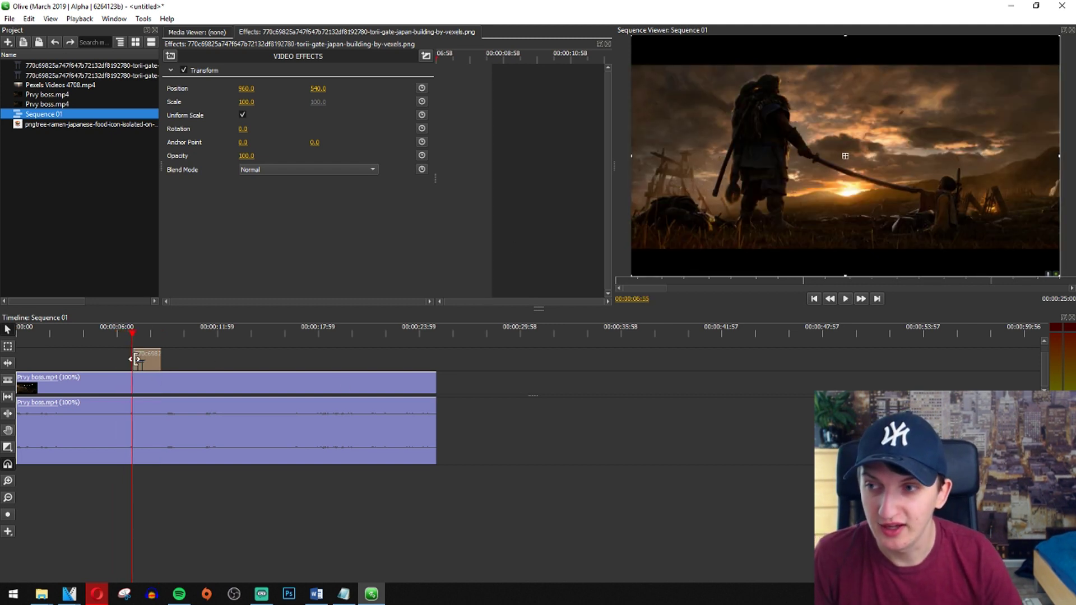
mouse_move(135, 359)
left_mouse_down()
mouse_move(123, 359)
mouse_move(169, 360)
left_mouse_up()
left_click(160, 334)
key("space")
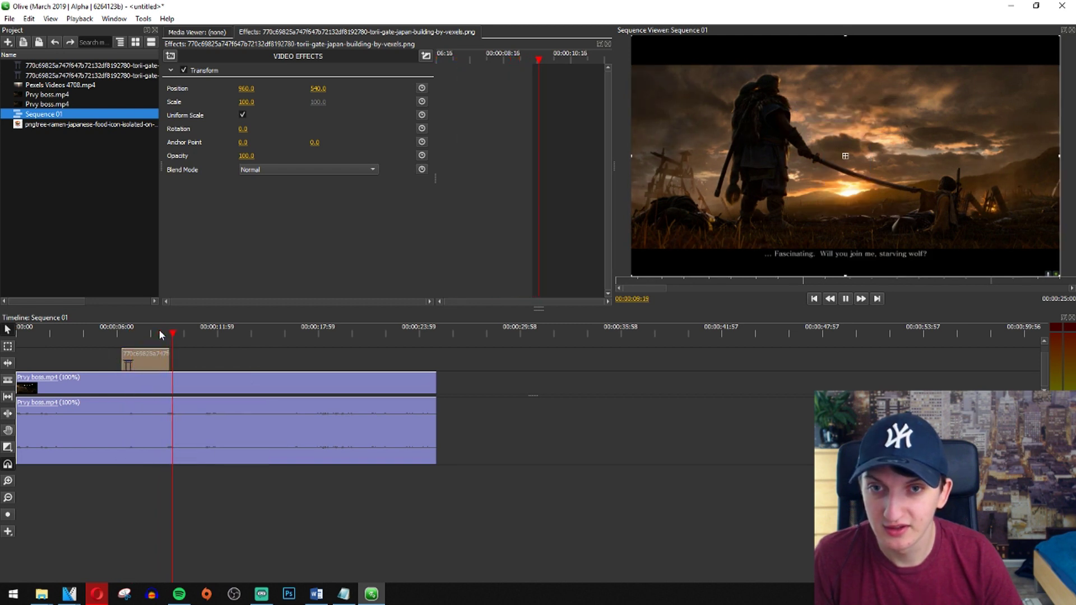
key("space")
Adjust the torii clip's end to stop shortly before eleven seconds, previewing the timing
left_click_drag(167, 364, 219, 362)
key("space")
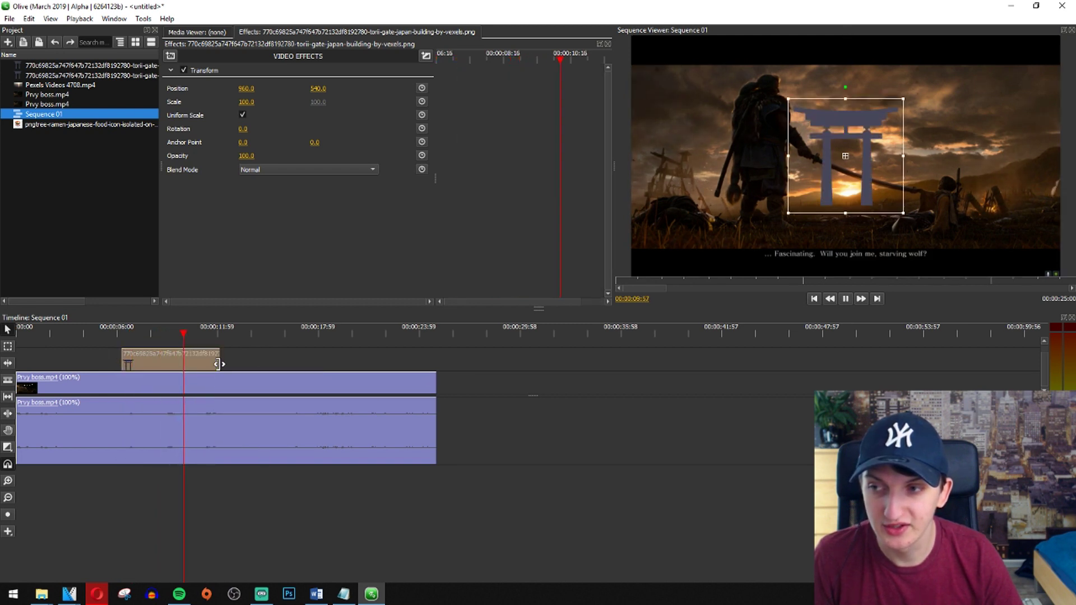
key("space")
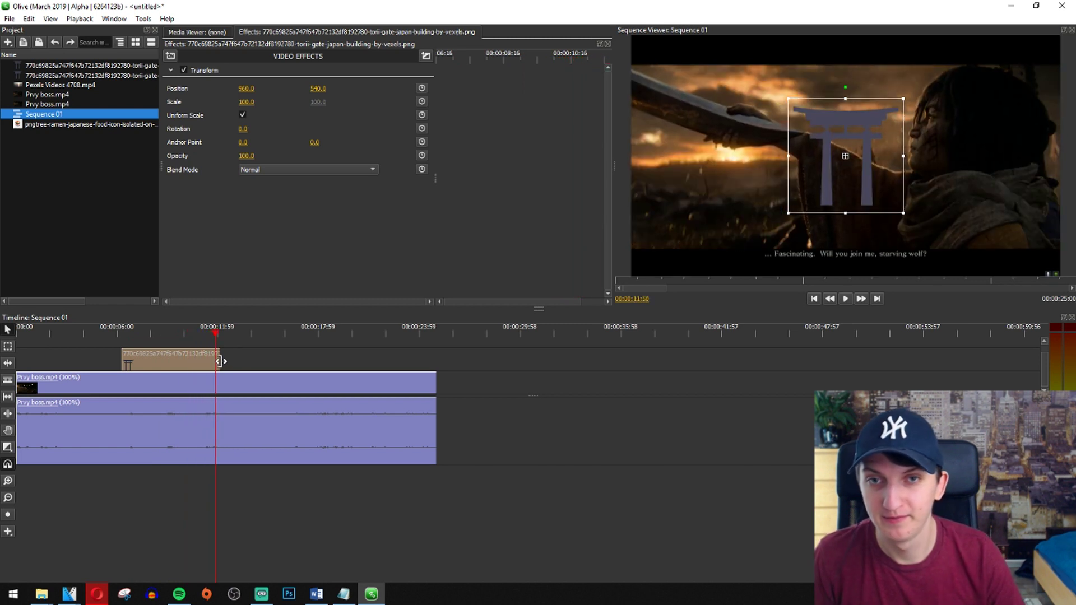
left_click_drag(216, 361, 187, 363)
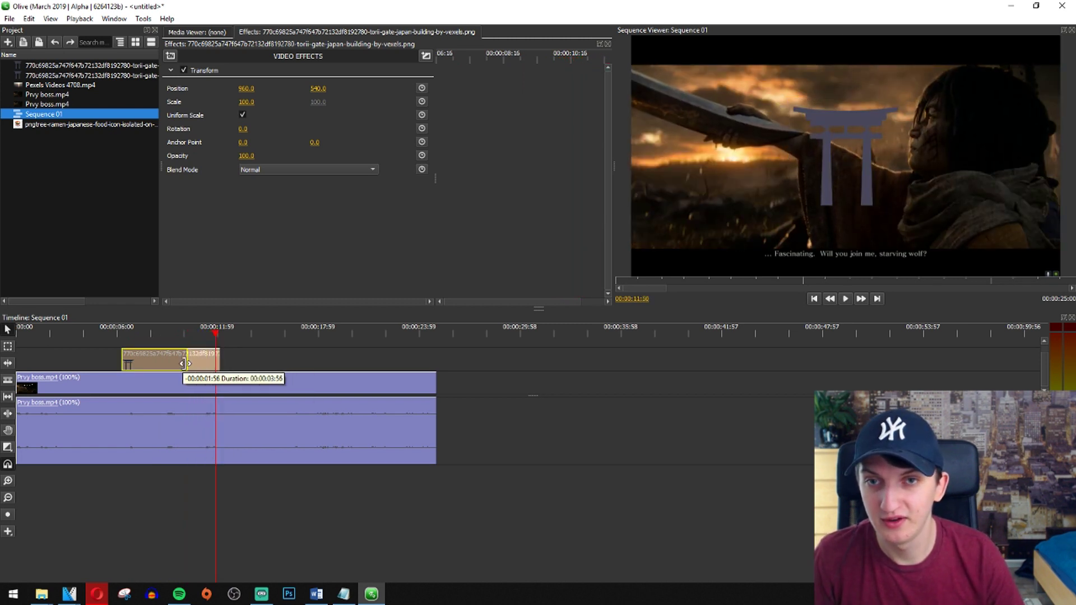
left_click_drag(187, 363, 206, 364)
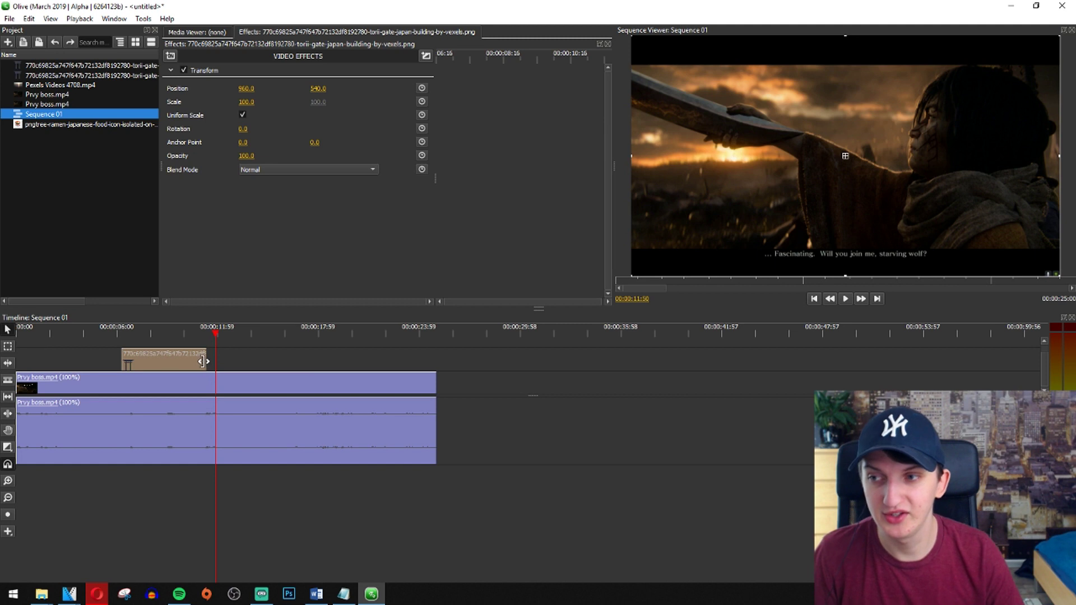
left_click(128, 343)
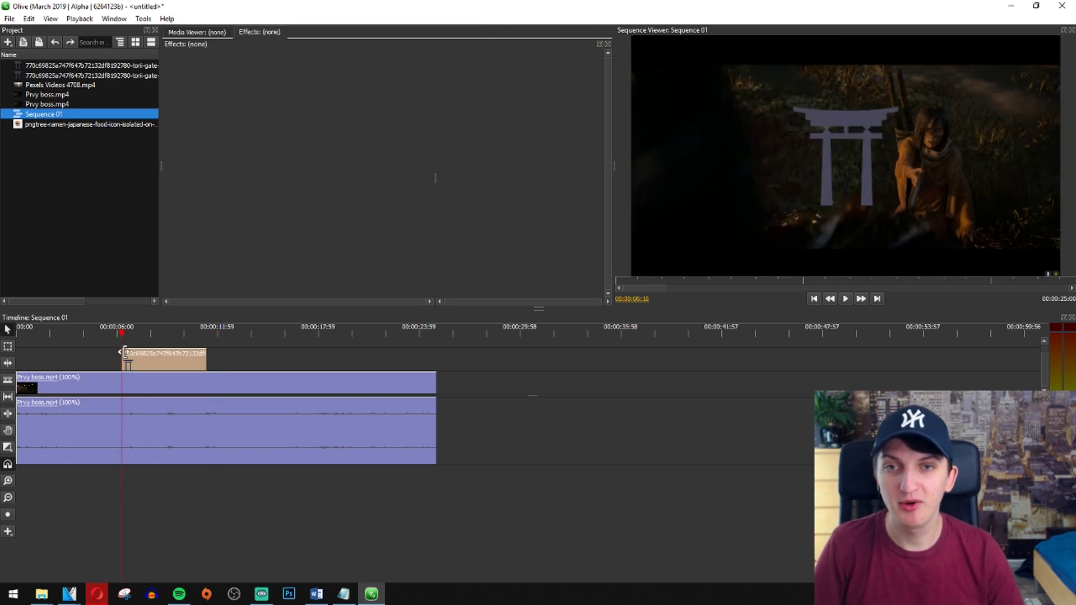
Trim the torii clip's in-point slightly later and park the playhead at its new start
left_click(141, 361)
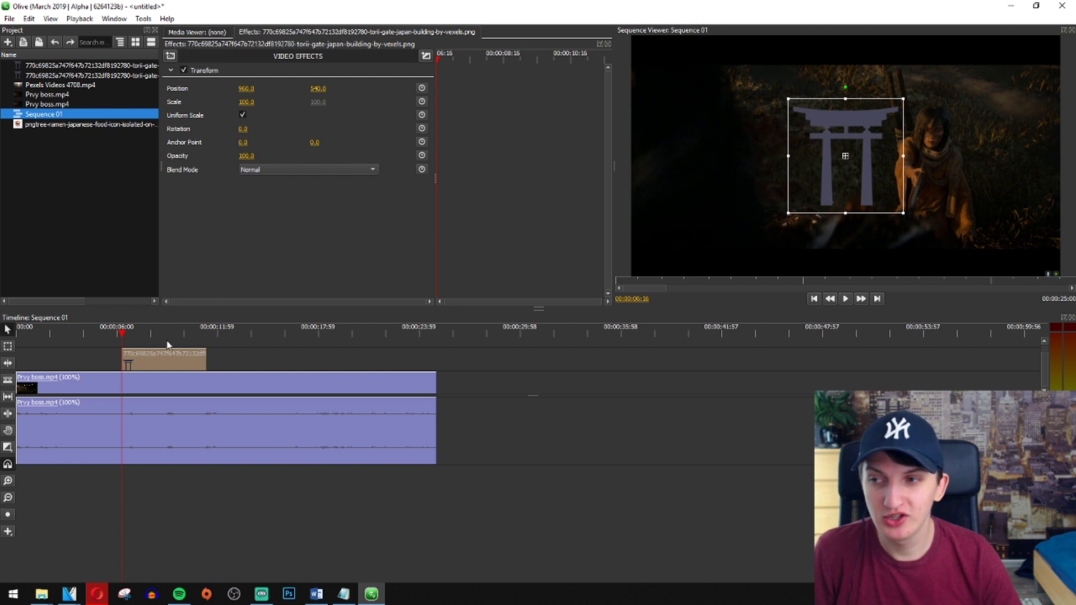
left_click_drag(128, 359, 133, 359)
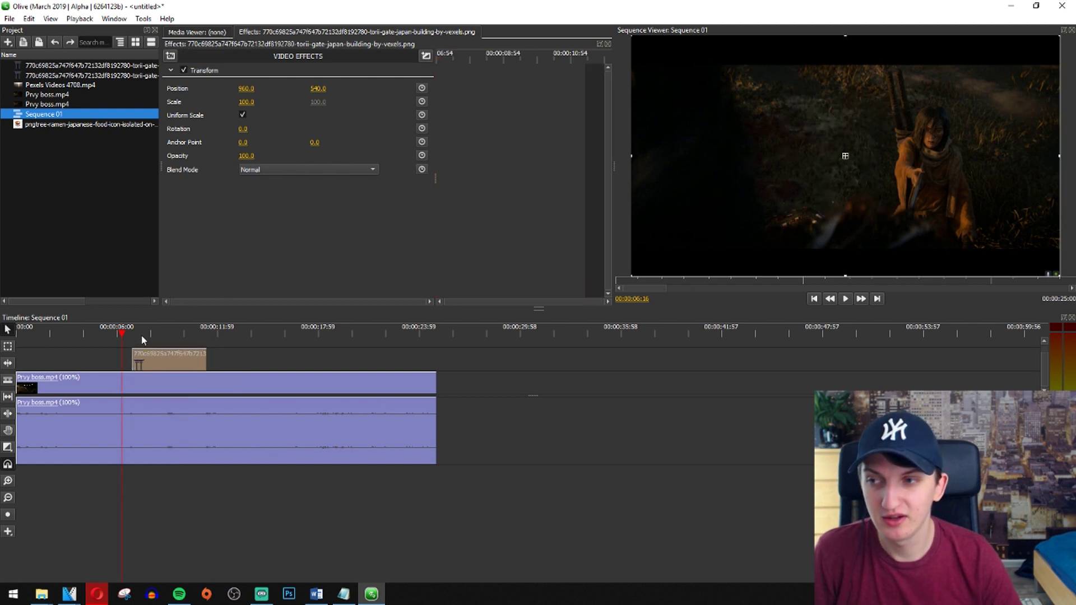
left_click(135, 335)
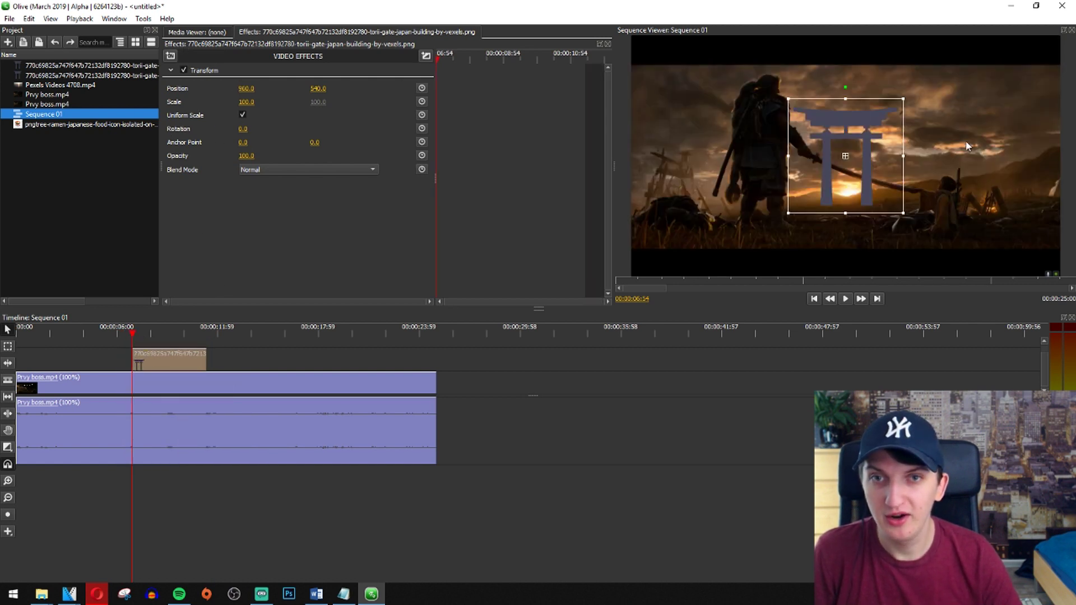
Move the gate into the frame's upper right and shrink it to about 91% scale
left_click_drag(317, 89, 317, 88)
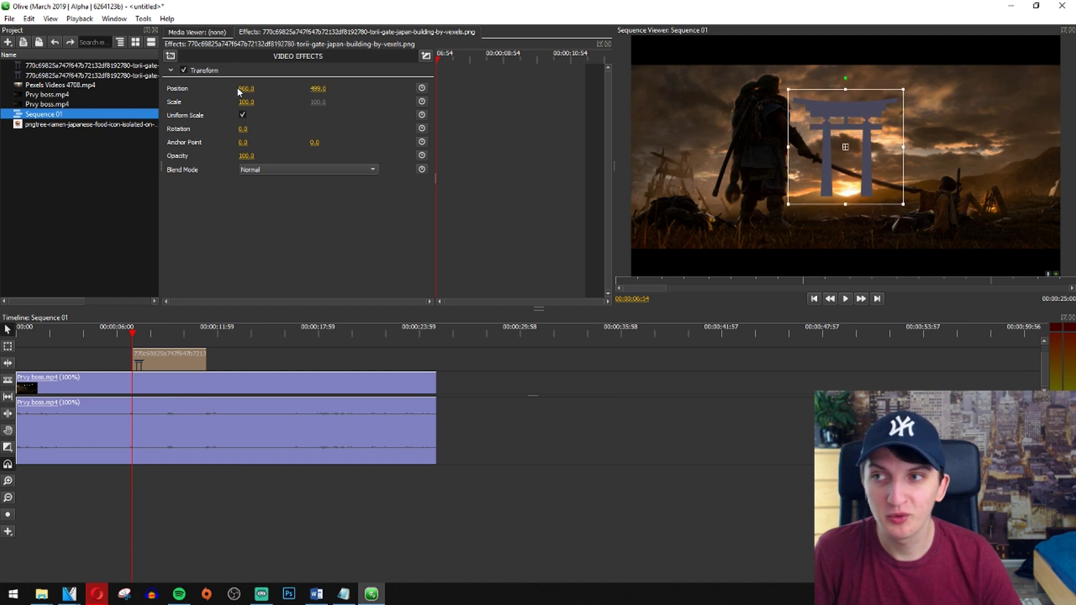
left_click_drag(845, 147, 881, 147)
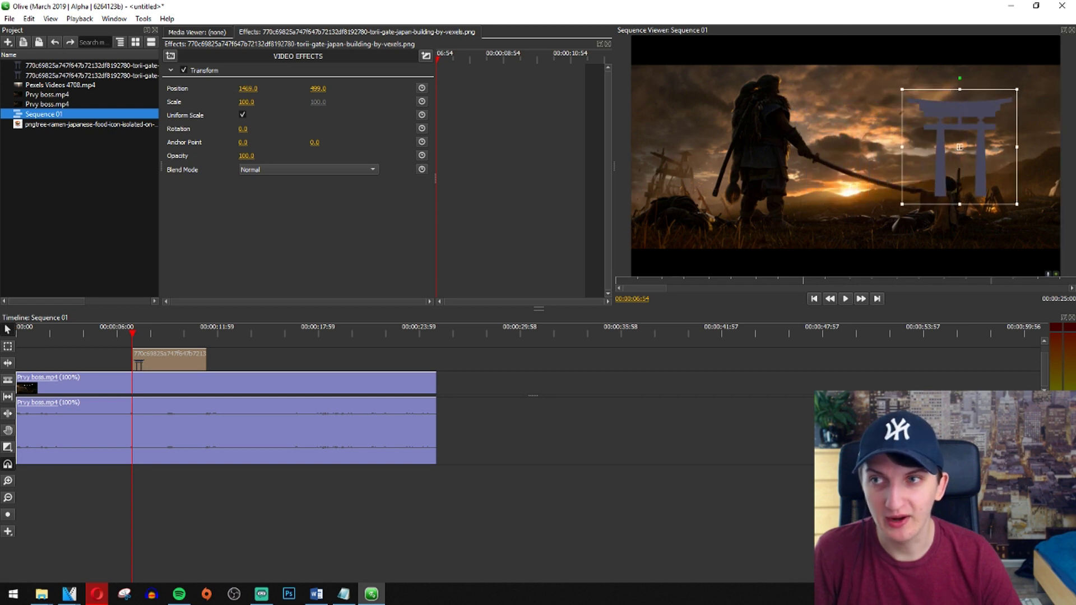
left_click_drag(247, 88, 314, 88)
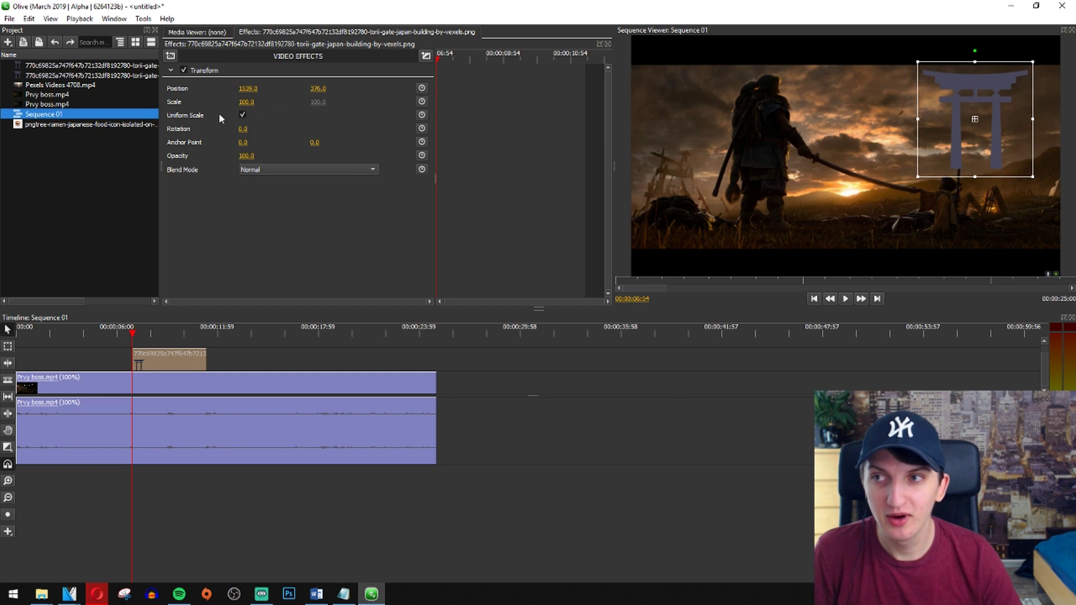
left_click_drag(245, 102, 218, 89)
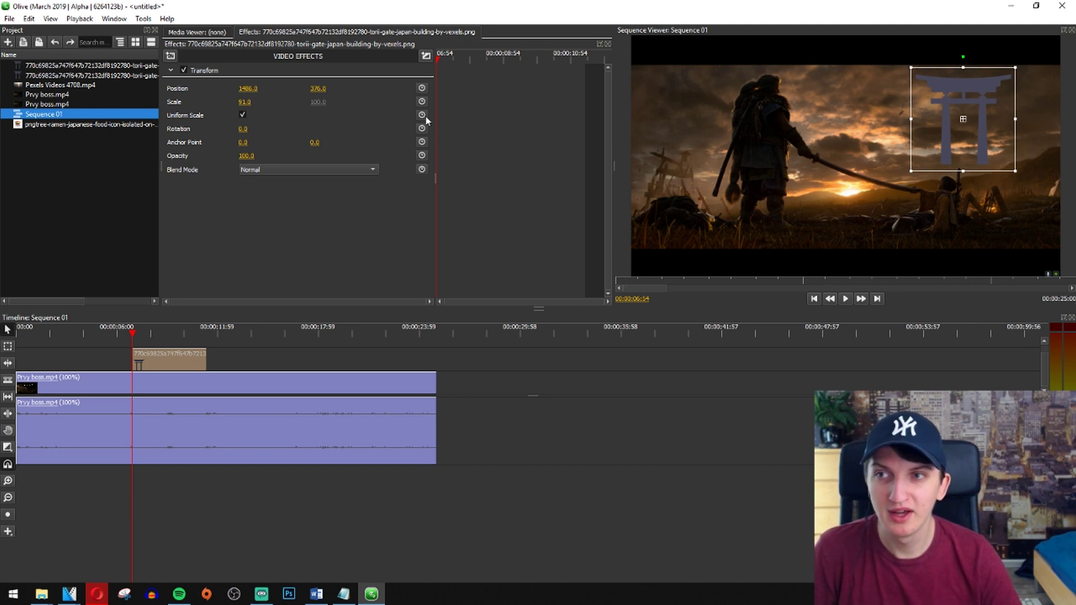
left_click(200, 335)
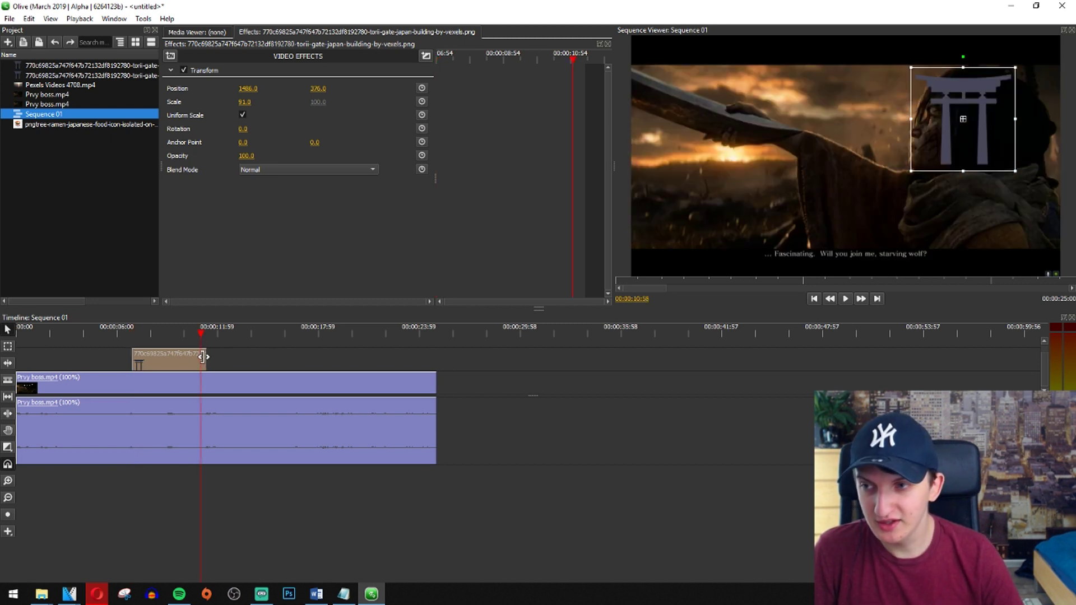
Trim the torii clip to end just after ten seconds and add a Position keyframe there
left_click_drag(203, 357, 200, 357)
left_click(196, 344)
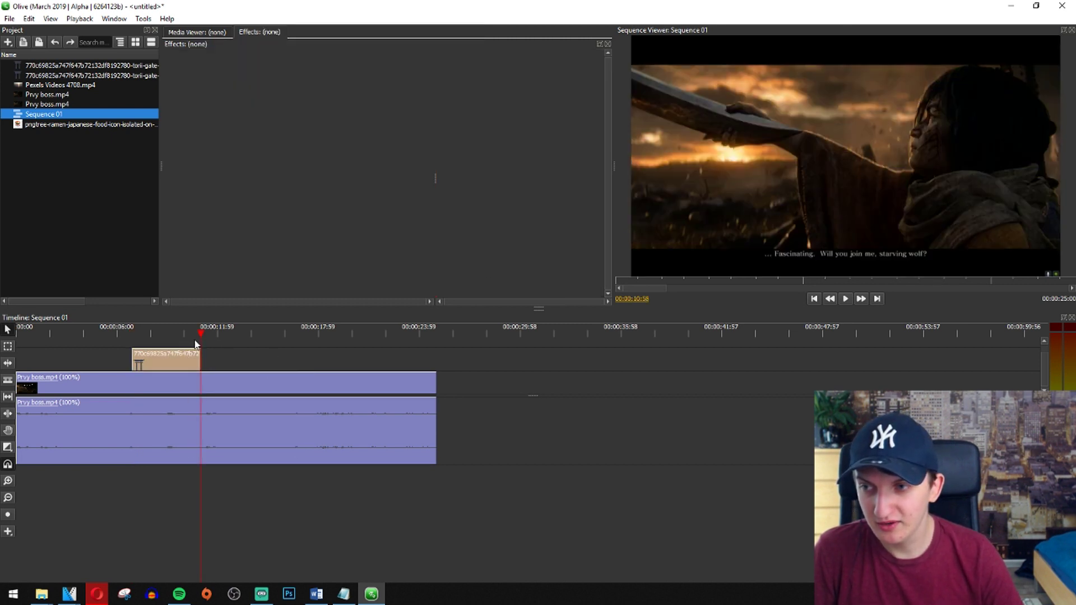
left_click_drag(200, 334, 194, 335)
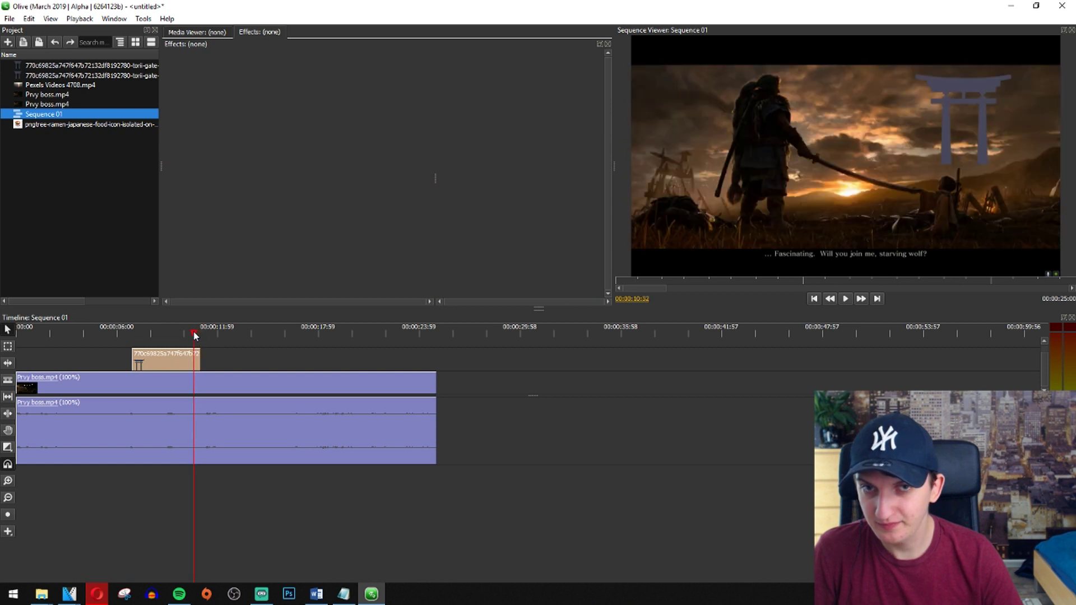
left_click_drag(198, 358, 188, 336)
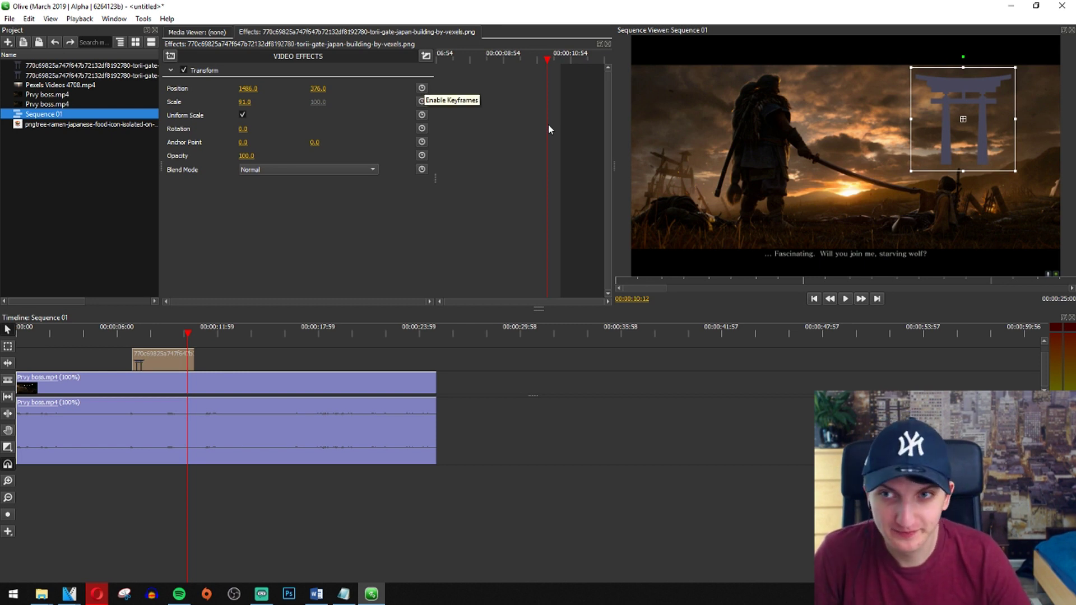
left_click(421, 88)
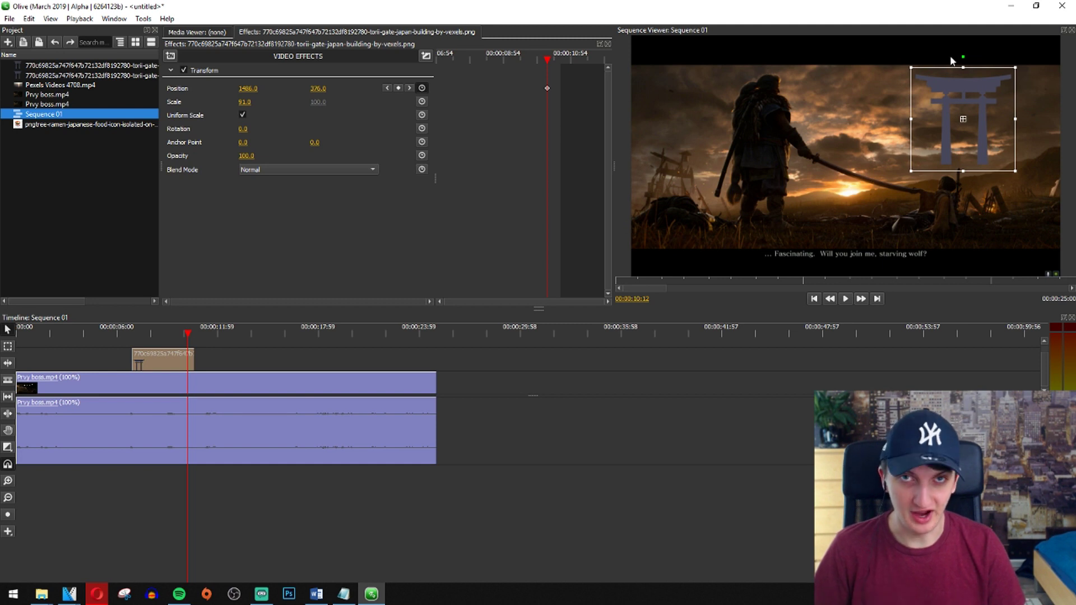
At the clip's start, move the gate off-screen to the lower left and preview the slide-in
left_click(139, 336)
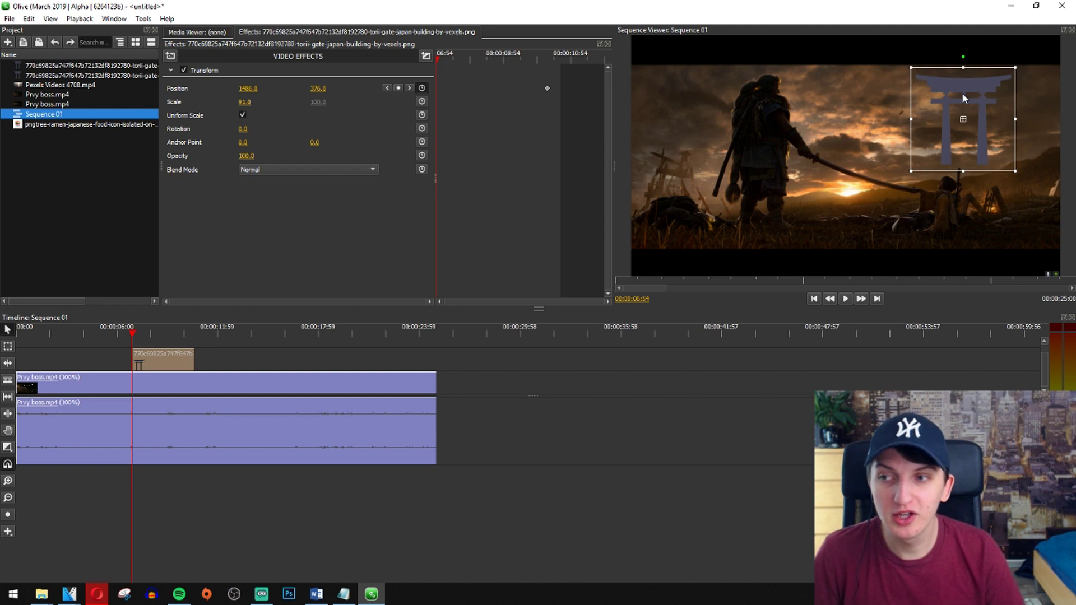
mouse_move(969, 90)
left_mouse_down()
mouse_move(698, 208)
mouse_move(646, 241)
mouse_move(614, 290)
left_mouse_up()
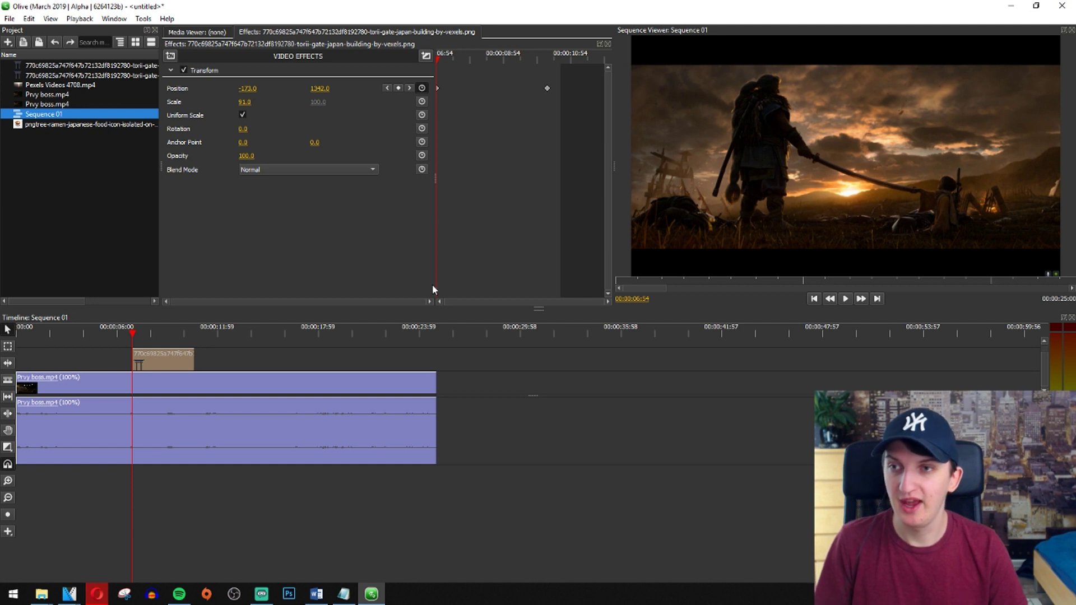
key("space")
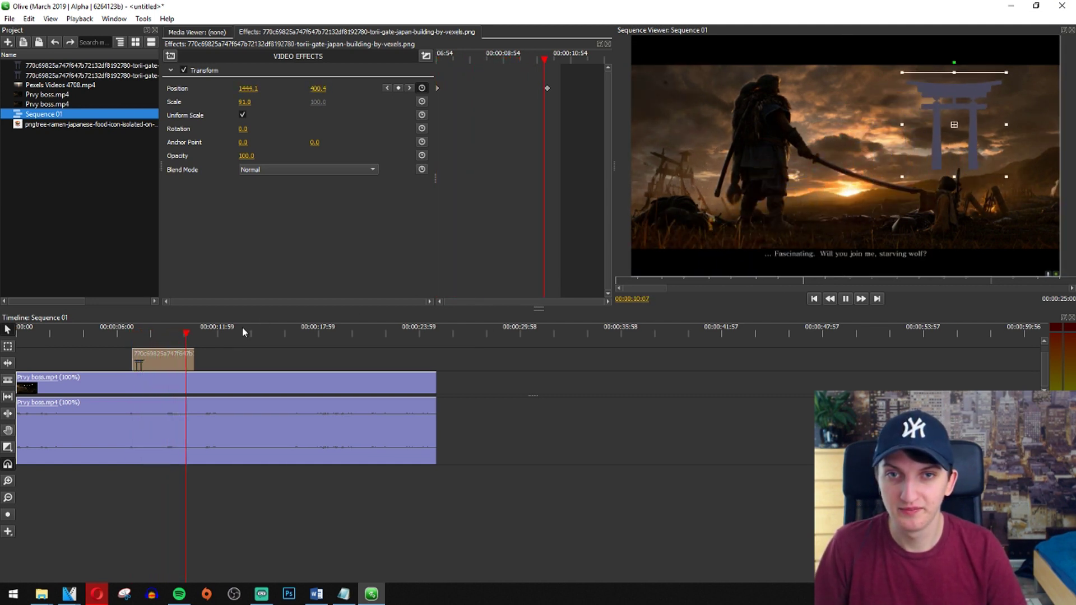
key("space")
Replay the slide-in from before the gate enters and reselect the torii clip
left_click(412, 503)
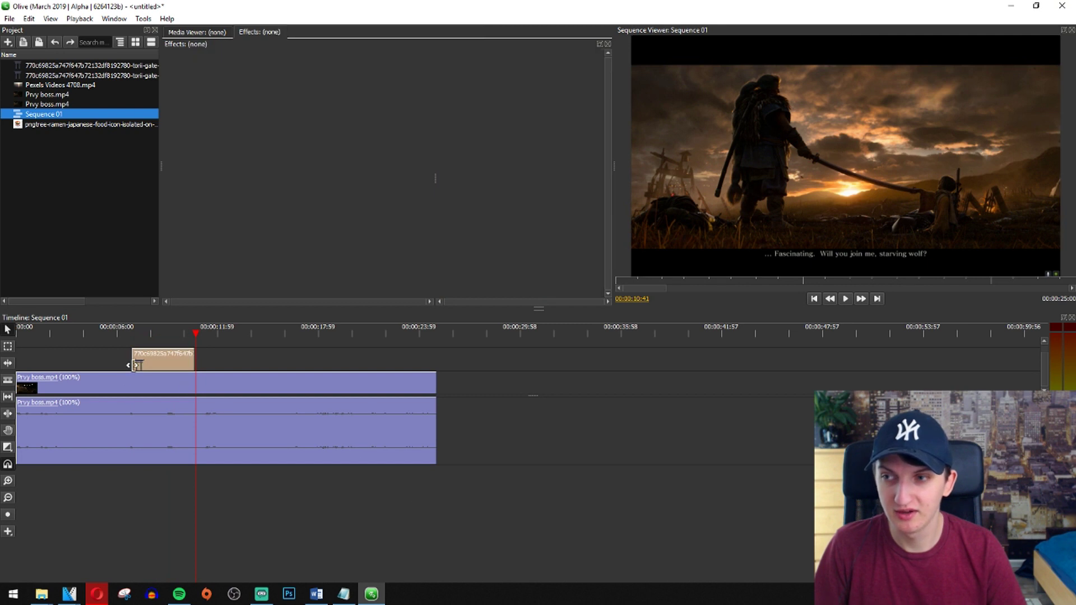
left_click(91, 333)
key("space")
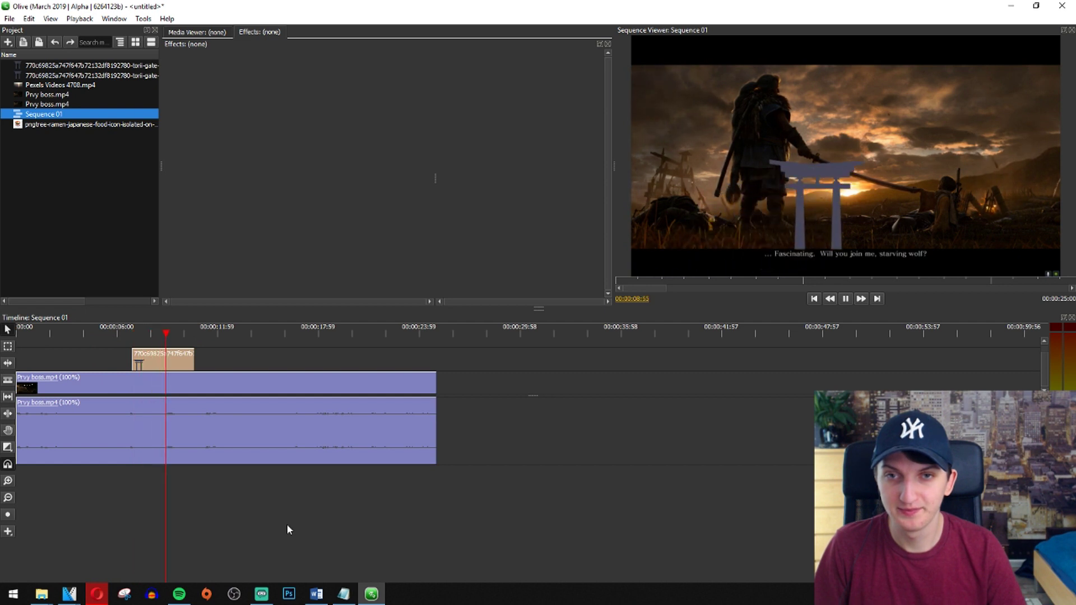
key("space")
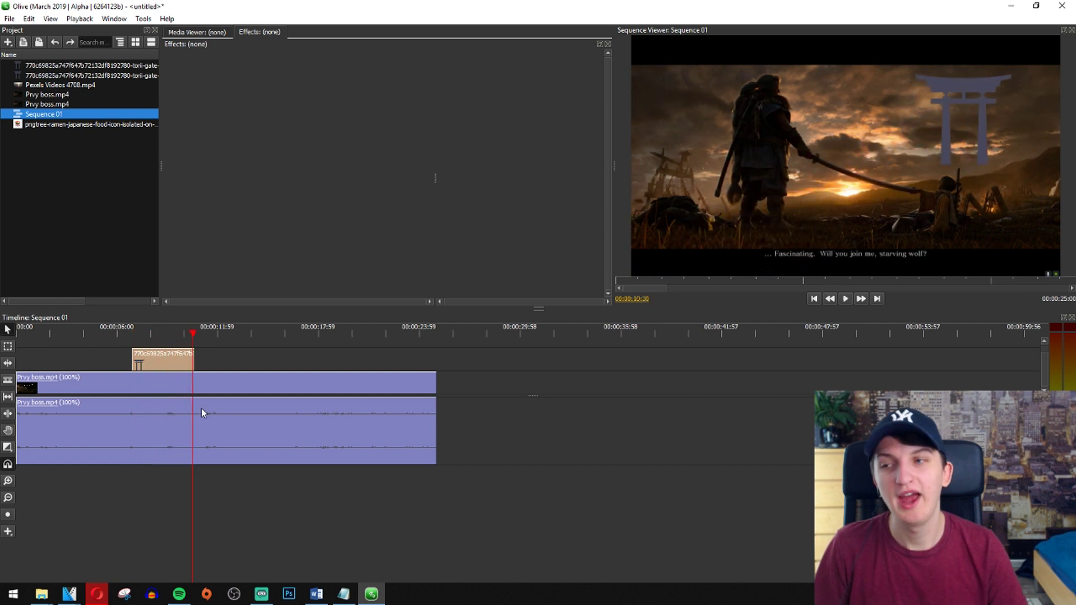
left_click(157, 368)
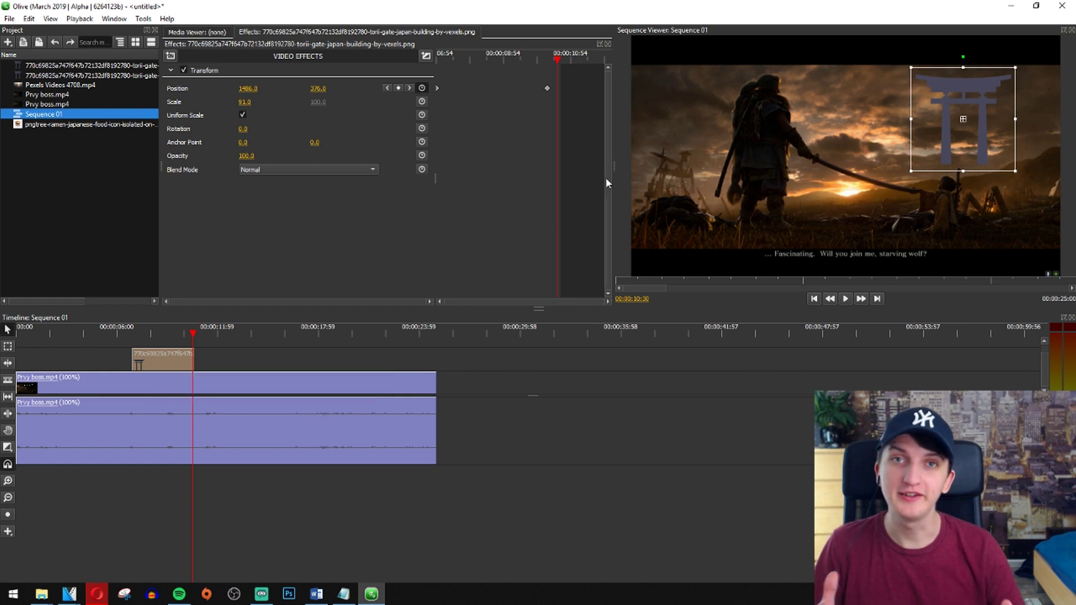
left_click_drag(605, 177, 462, 62)
Move the playhead to about 00:00:17:24 for a Rotation keyframe at 0
left_click(539, 59)
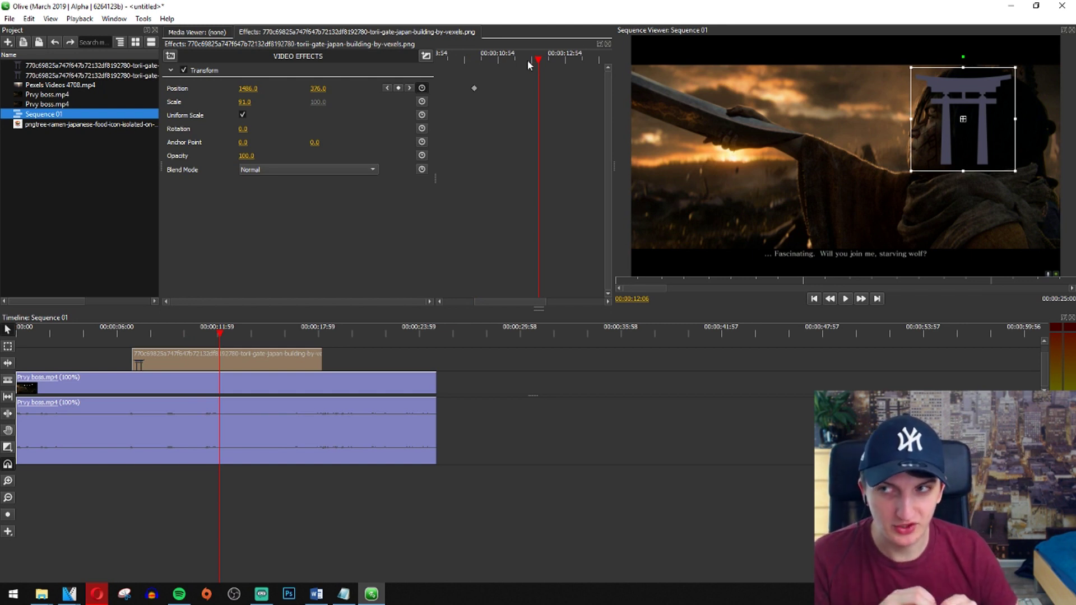
left_click_drag(221, 335, 309, 336)
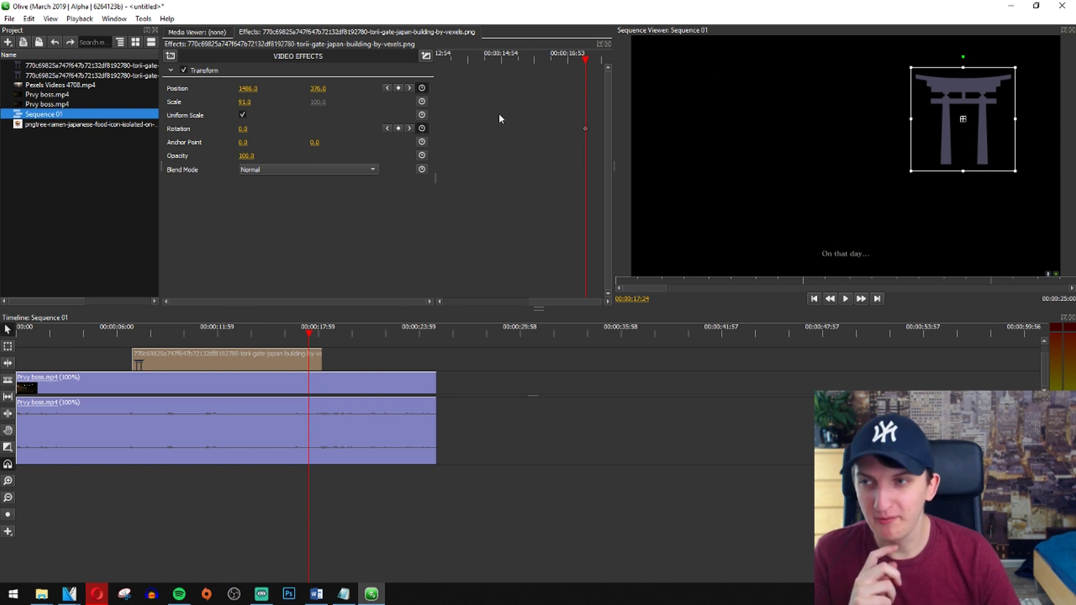
Near 16 seconds, rotate the torii gate to about -49 degrees
left_click(583, 58)
left_click_drag(584, 60, 556, 63)
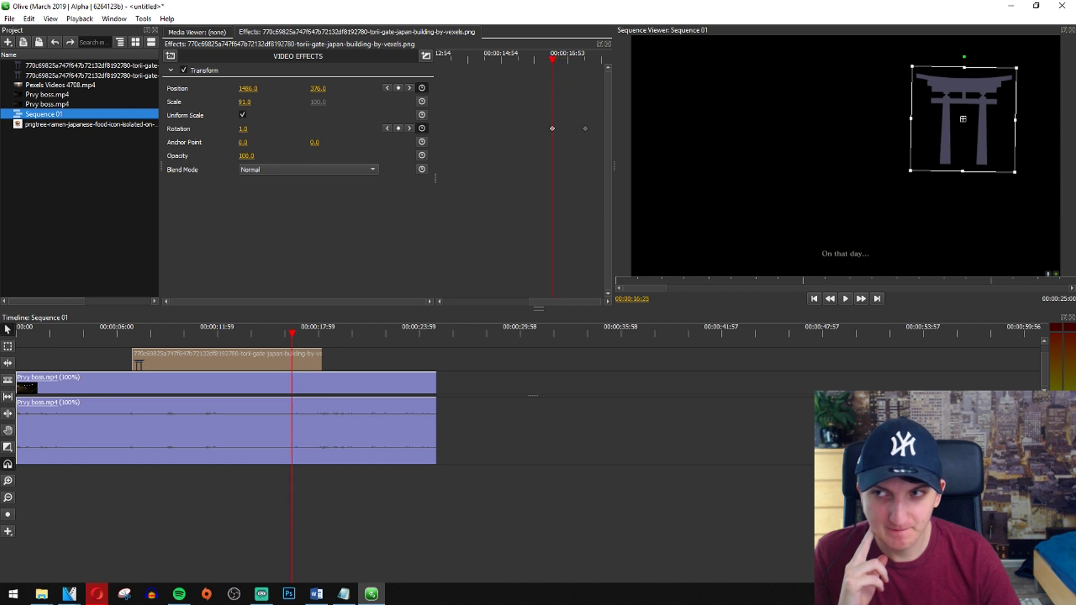
left_click_drag(243, 128, 224, 128)
left_click_drag(552, 59, 524, 62)
left_click_drag(243, 129, 235, 128)
Add earlier rotation keyframes, trying -87 then settling on 0 near eleven seconds, and play back
left_click_drag(519, 59, 493, 62)
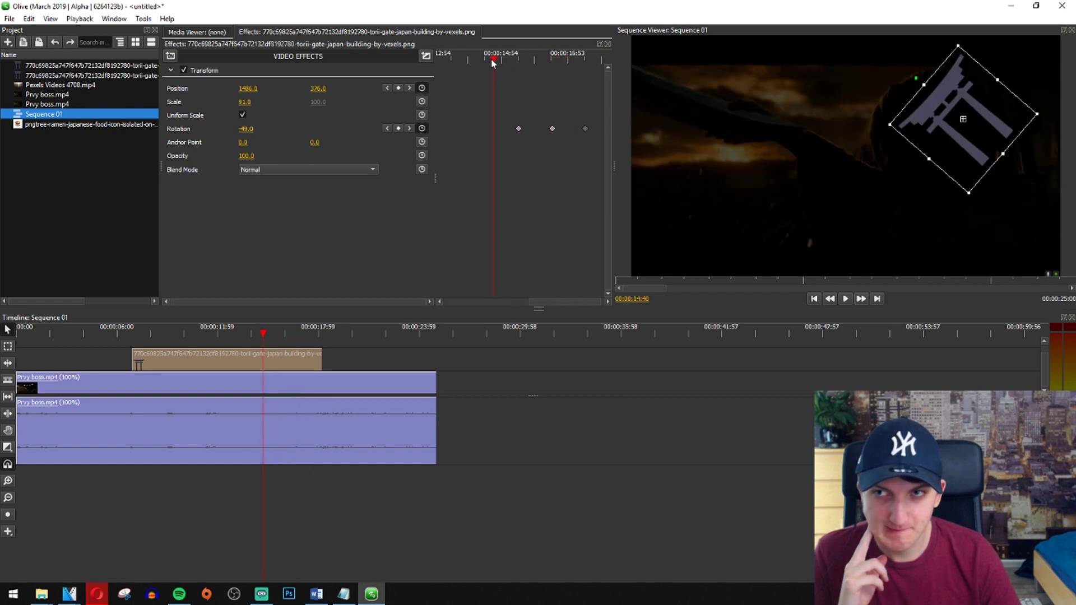
left_click_drag(246, 129, 230, 128)
left_click_drag(493, 62, 450, 65)
mouse_move(246, 128)
left_mouse_down()
mouse_move(213, 128)
mouse_move(224, 128)
left_mouse_up()
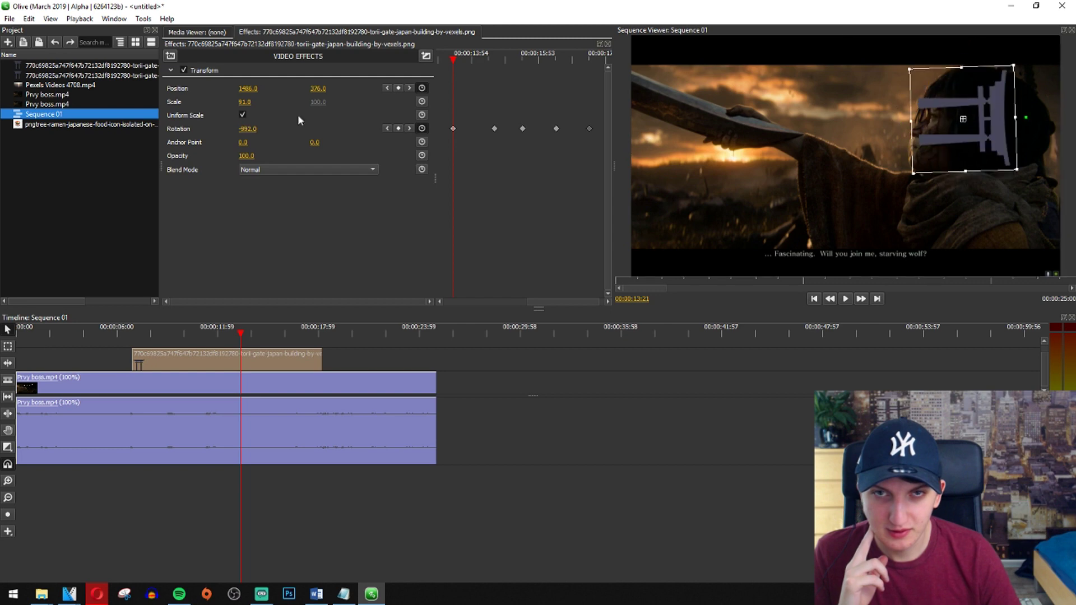
left_click_drag(452, 59, 566, 64)
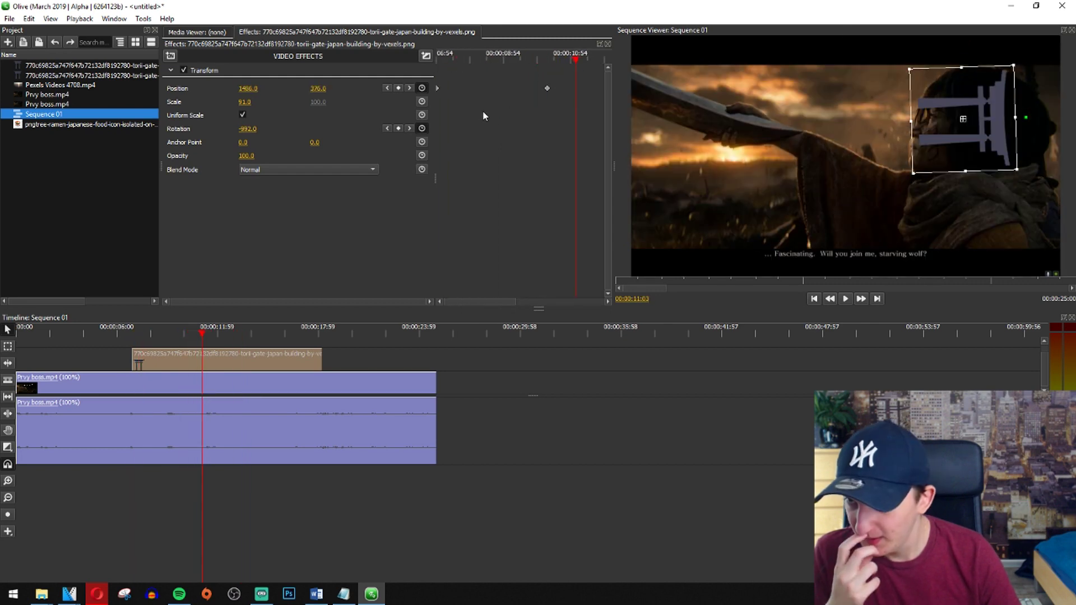
left_click_drag(242, 129, 224, 129)
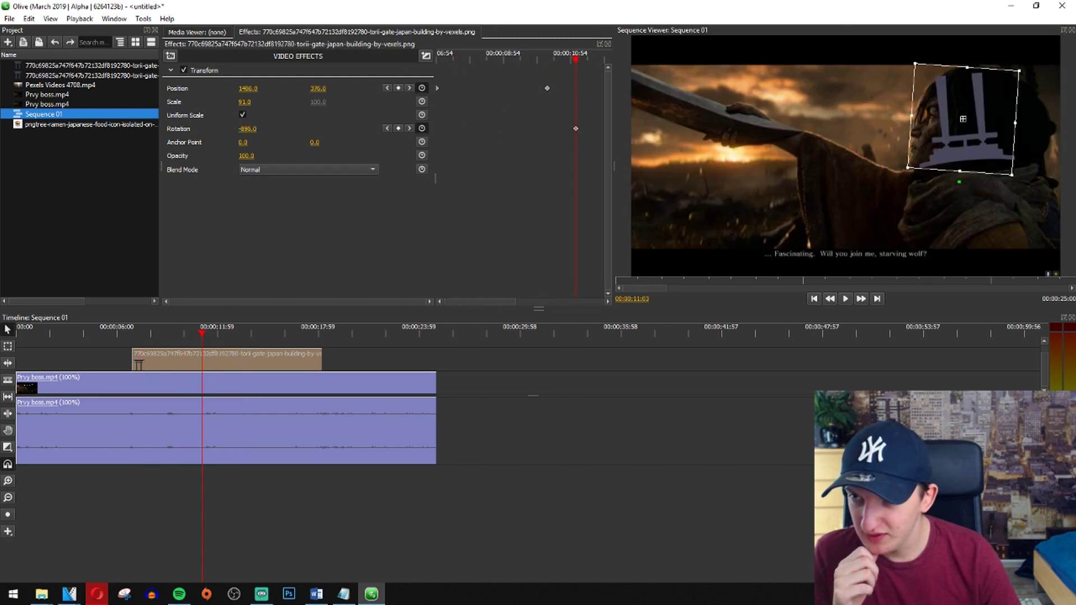
mouse_move(242, 128)
left_mouse_down()
mouse_move(263, 128)
mouse_move(244, 129)
left_mouse_up()
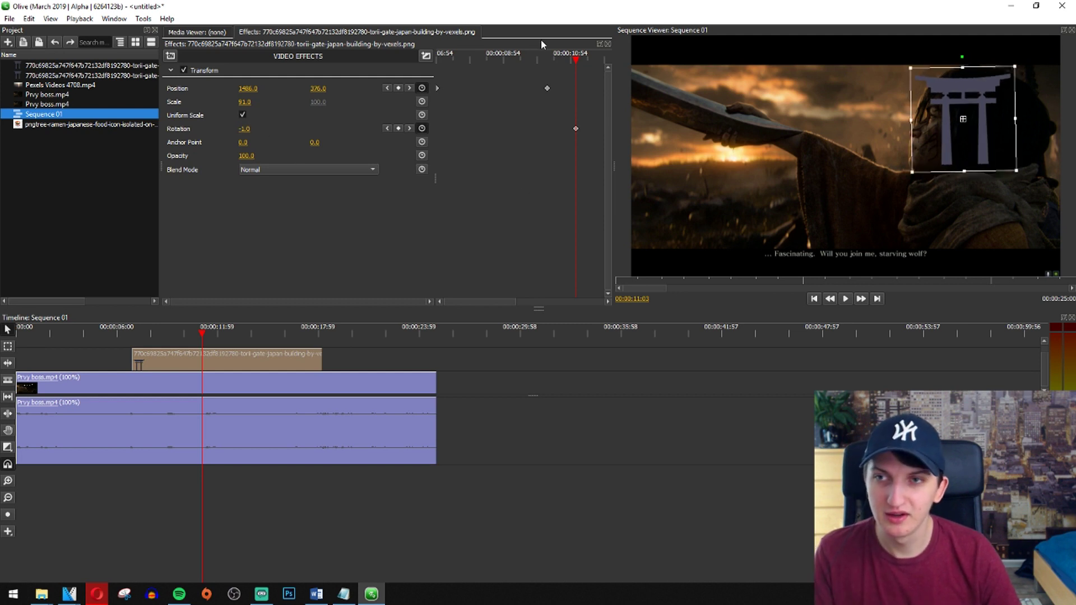
key("space")
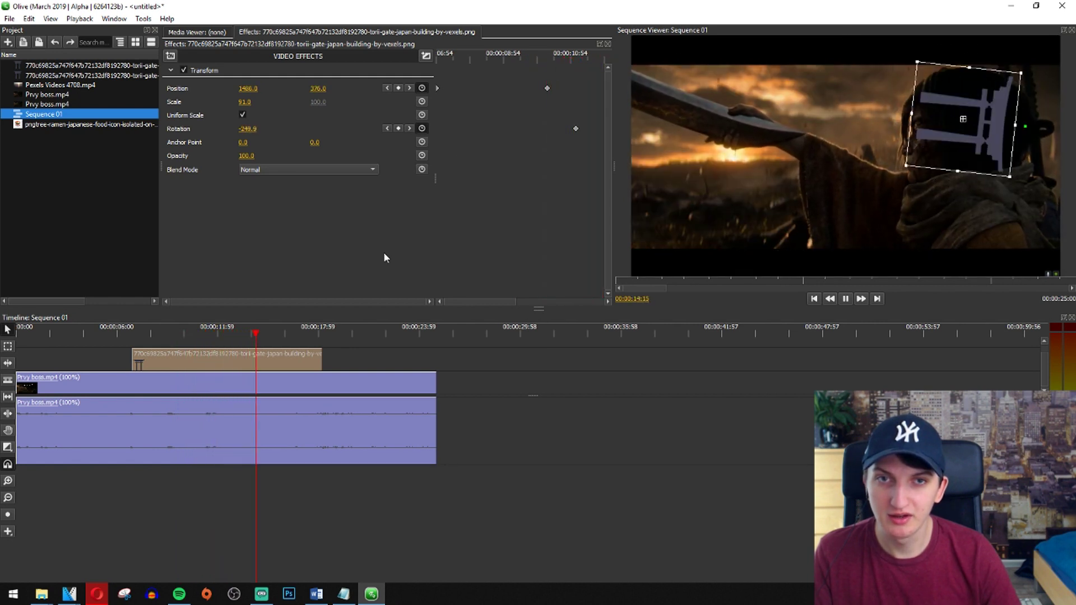
Replay the sequence from the torii clip's start to preview the spinning gate
left_click(167, 513)
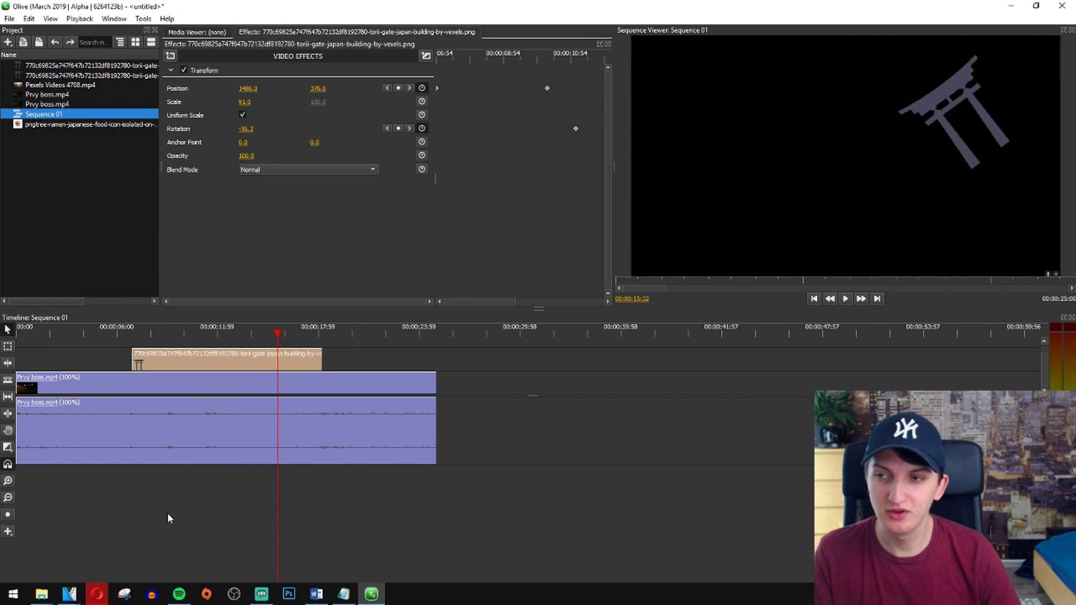
left_click(132, 335)
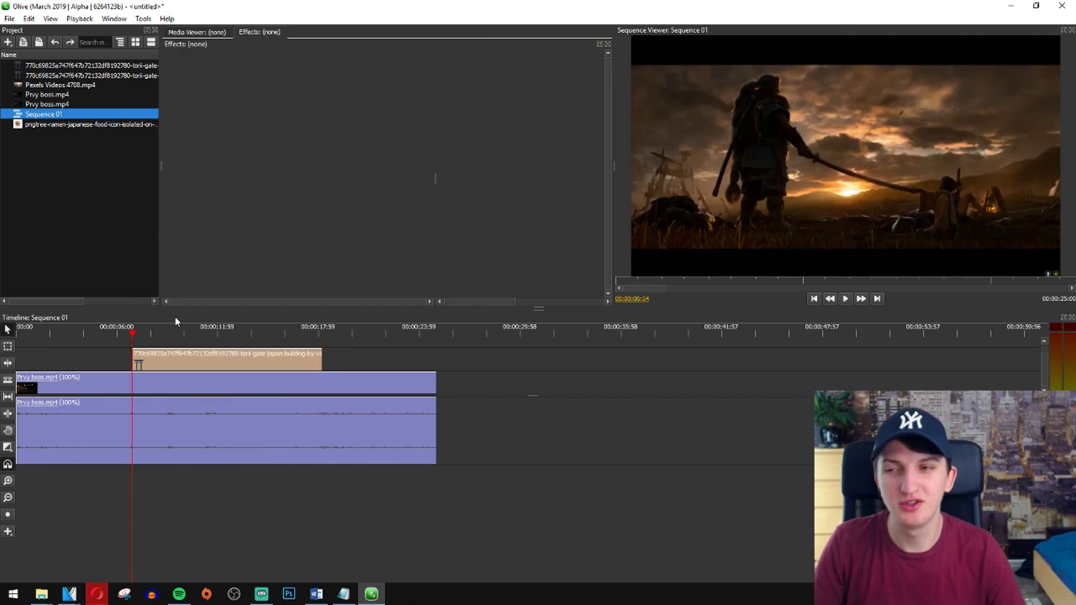
key("space")
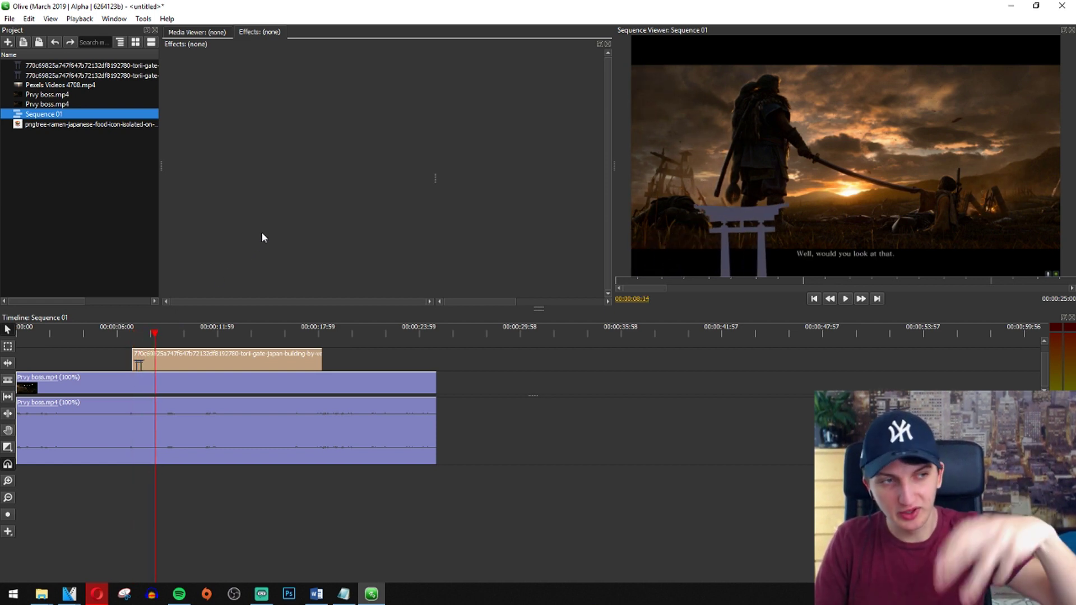
key("space")
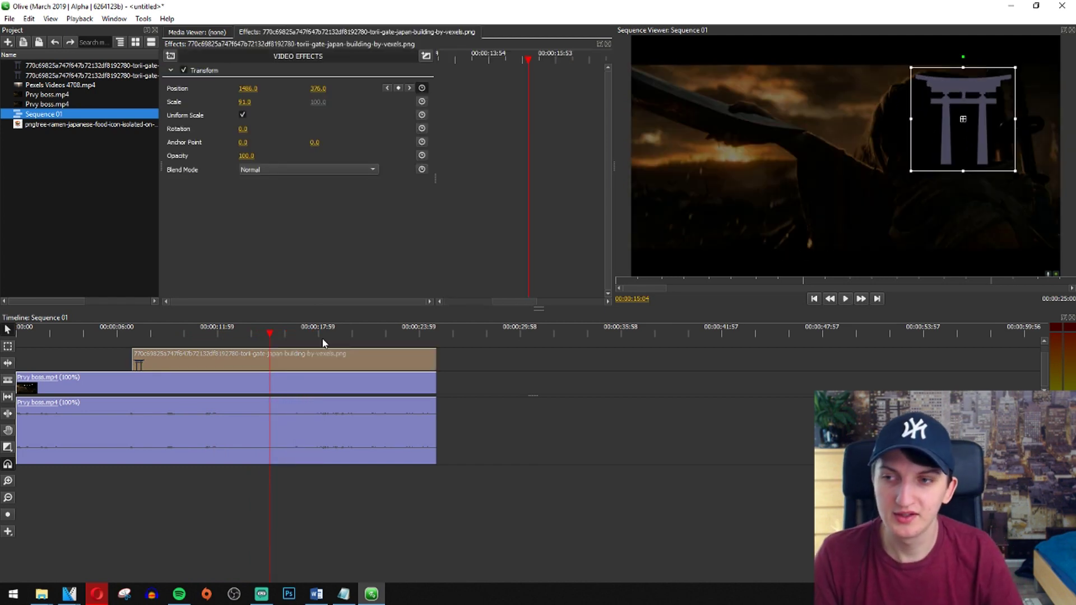
Keyframe the gate's rotation at 24° (~20 s), -33° (~17 s) and nearly upright (~15.7 s), then preview
left_click(357, 331)
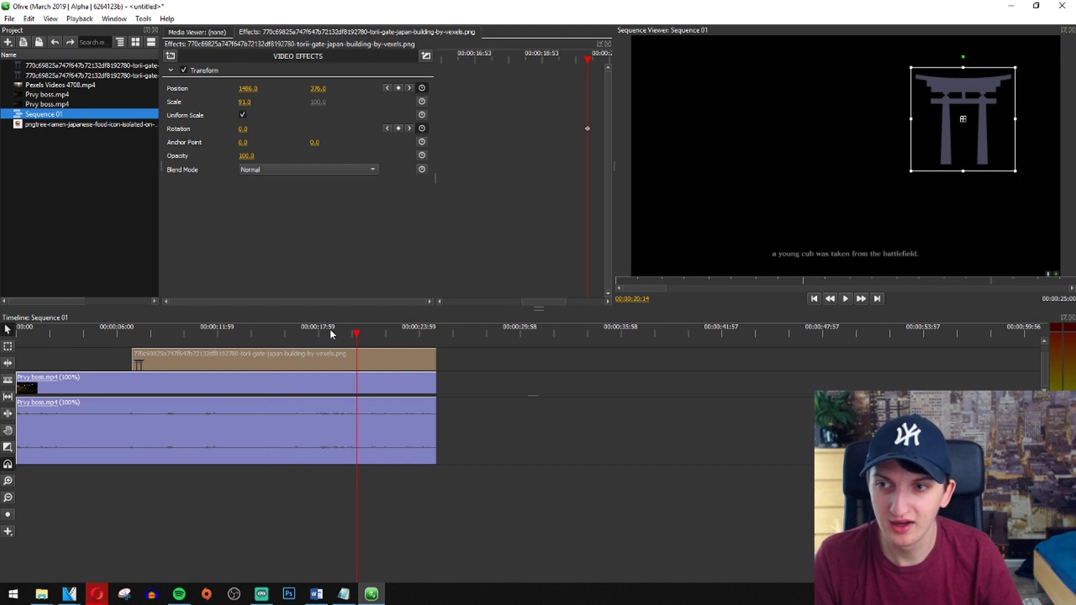
left_click_drag(244, 130, 257, 130)
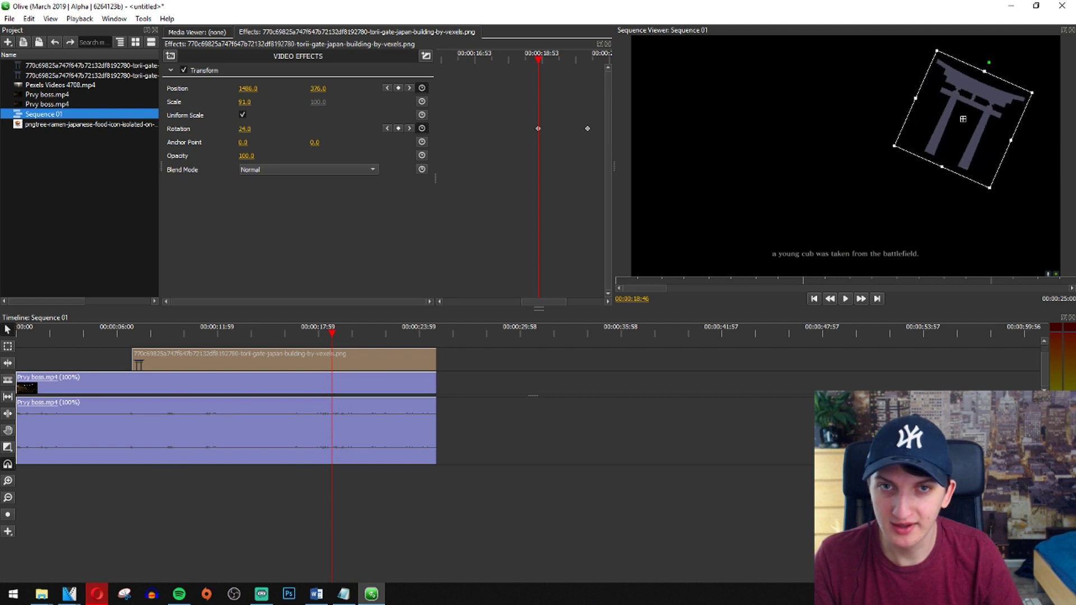
left_click(304, 336)
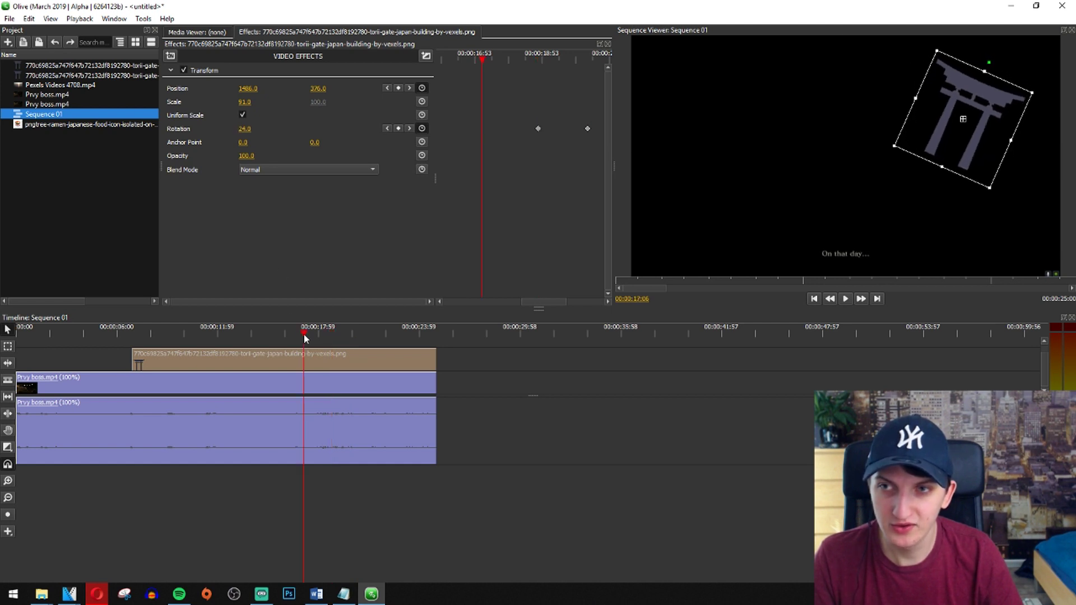
left_click_drag(245, 129, 213, 129)
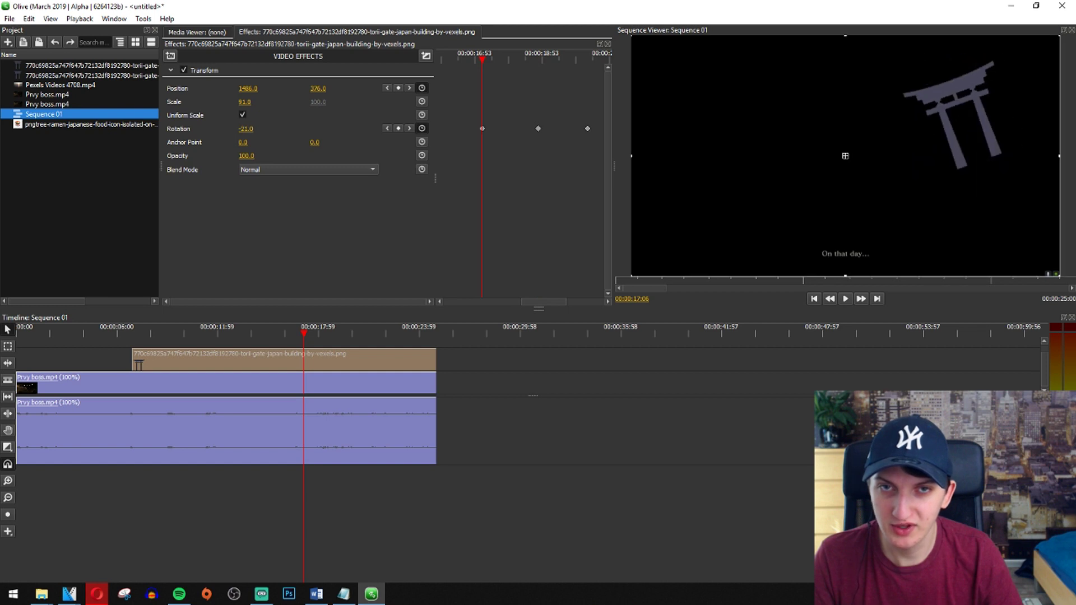
left_click(275, 336)
left_click_drag(243, 130, 262, 130)
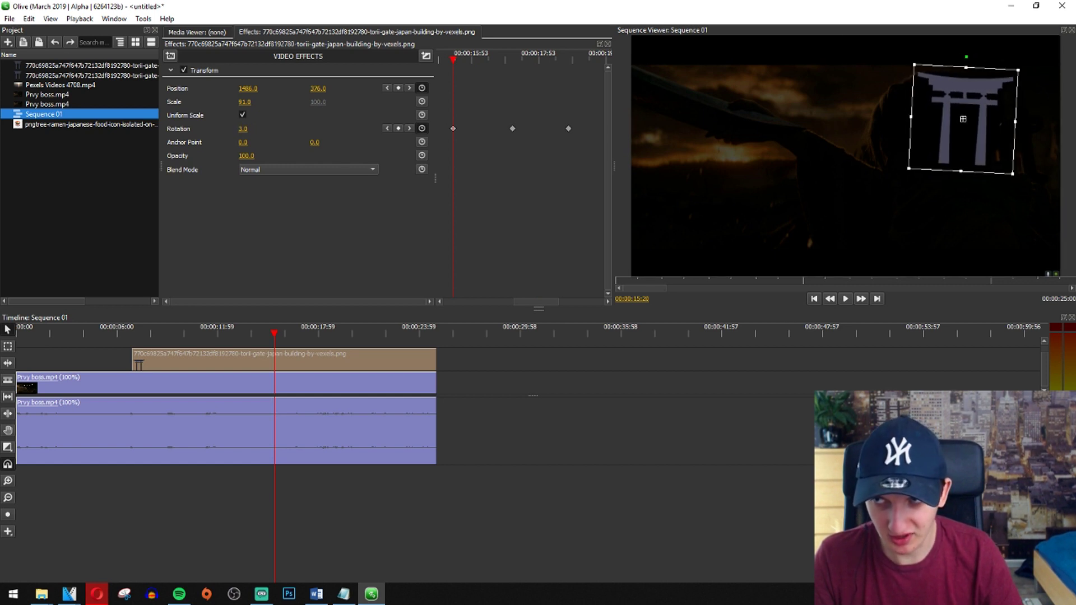
left_click_drag(263, 130, 261, 130)
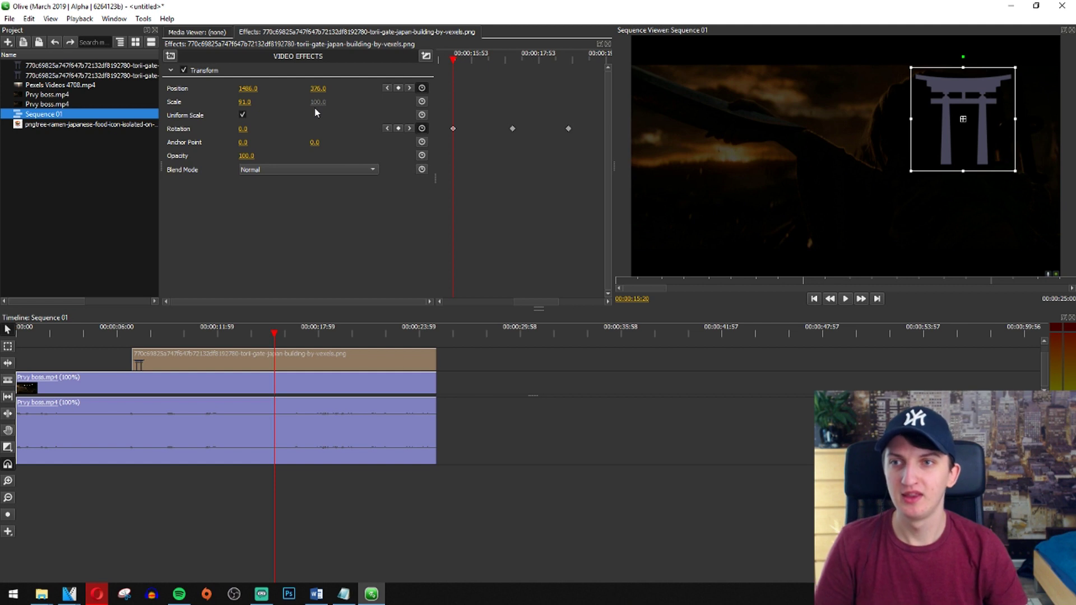
key("space")
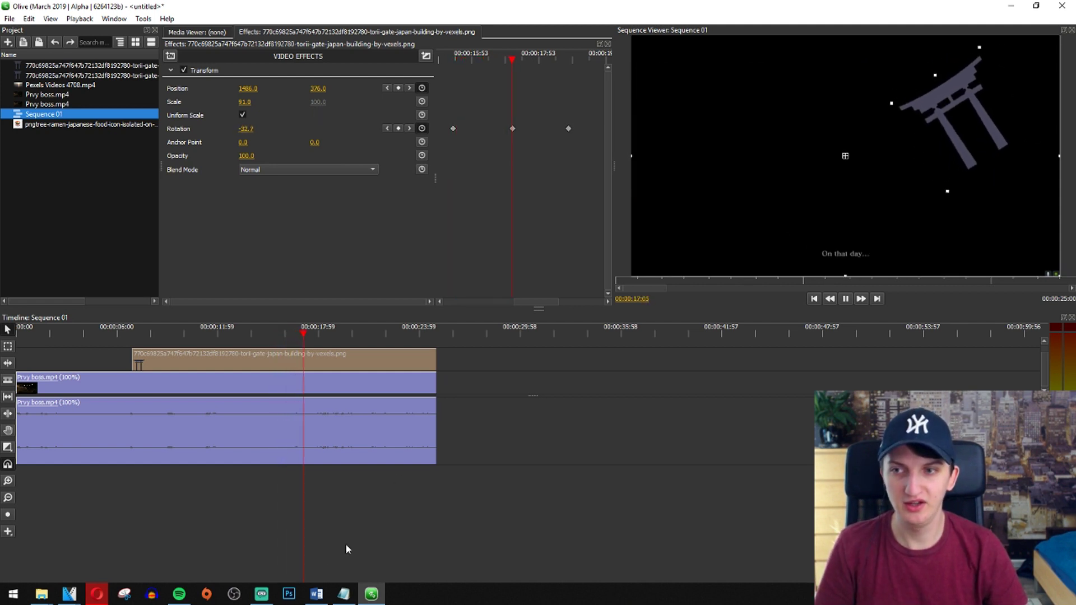
left_click(289, 527)
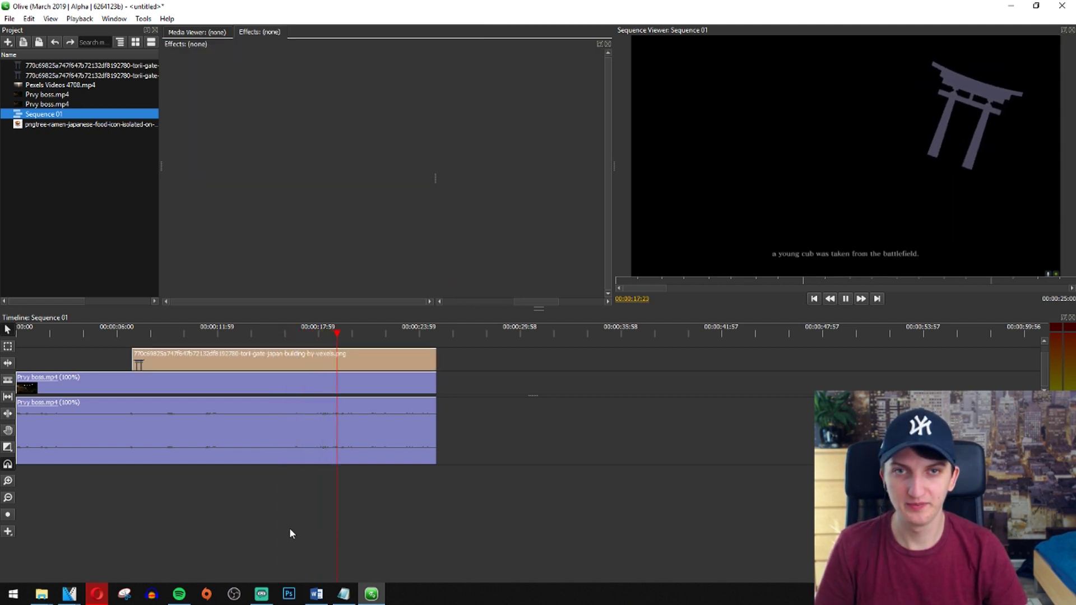
key("space")
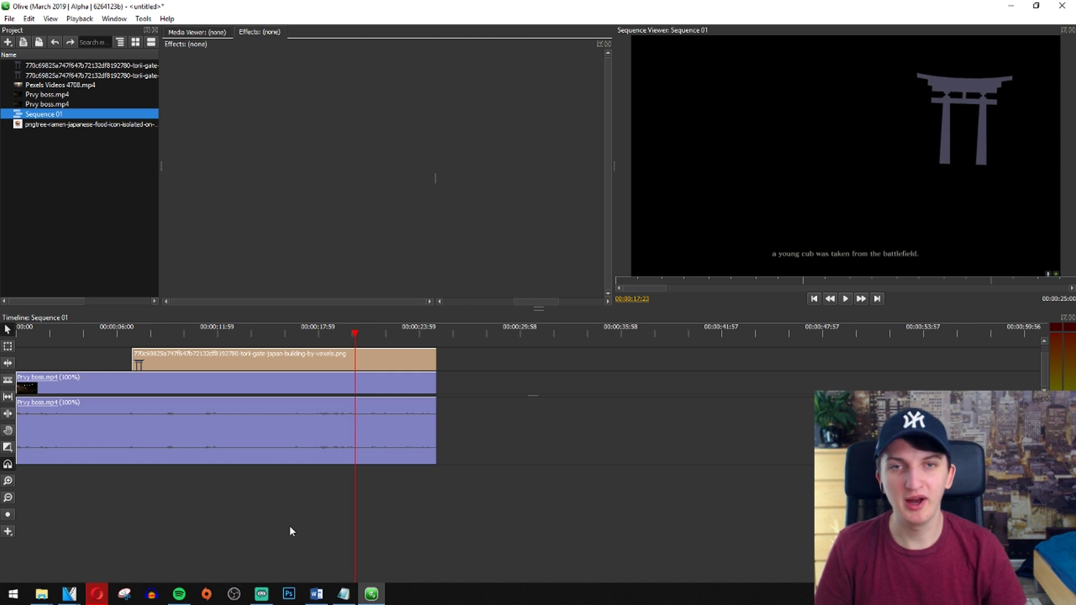
key("space")
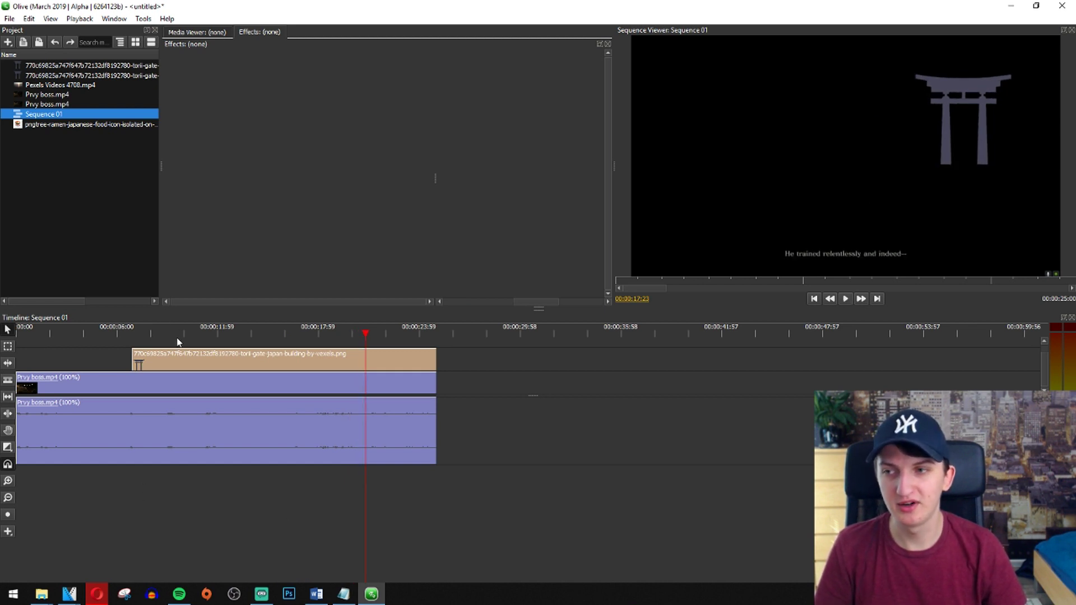
left_click(201, 335)
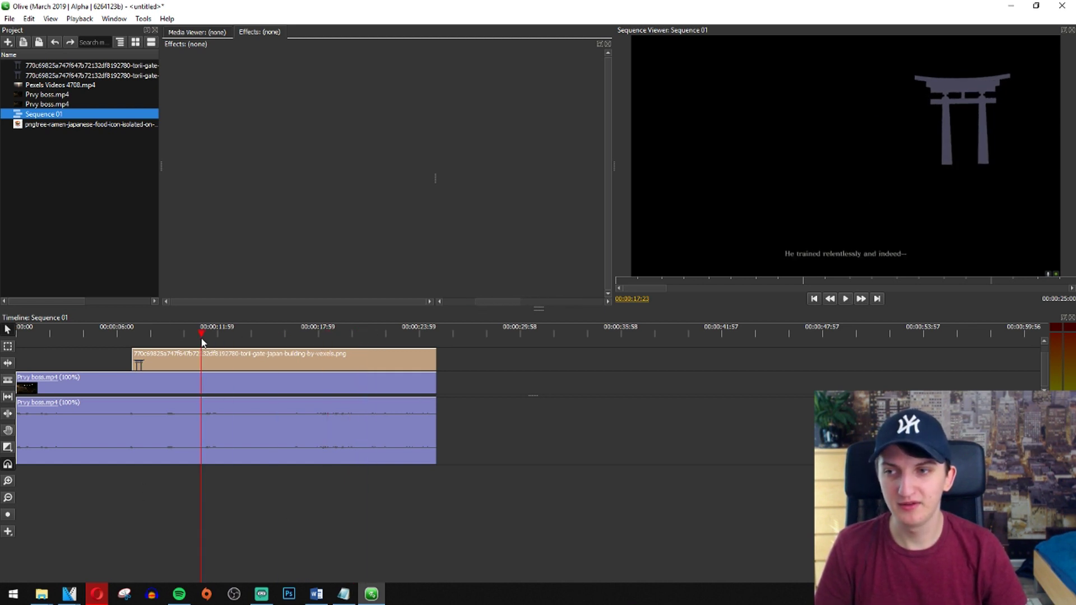
key("space")
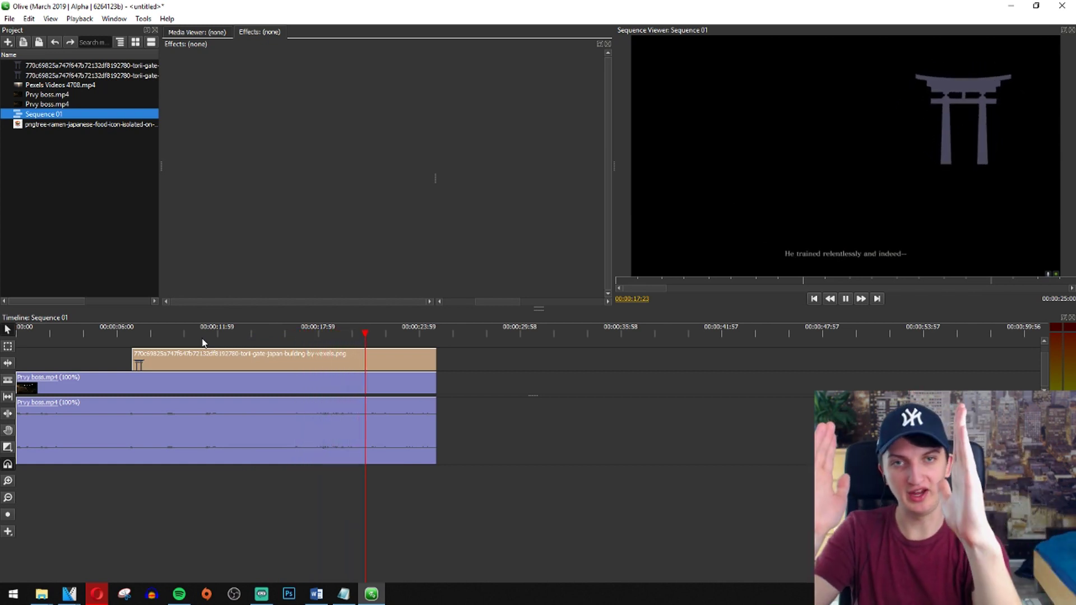
key("space")
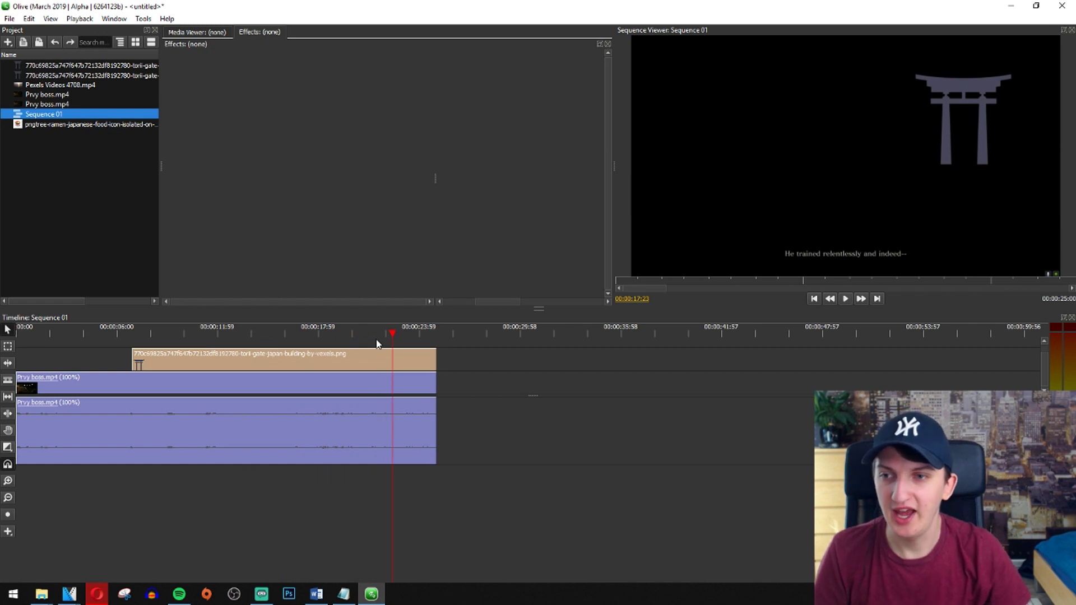
left_click(379, 362)
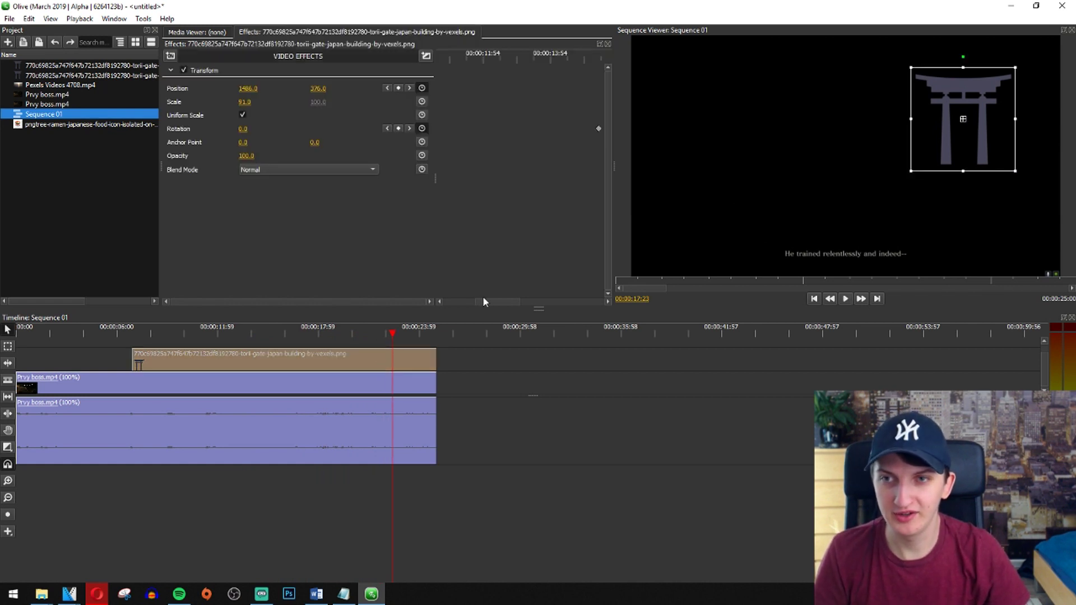
Trim the torii clip's end to a playhead just past the sway's last keyframe
left_click_drag(501, 304, 576, 305)
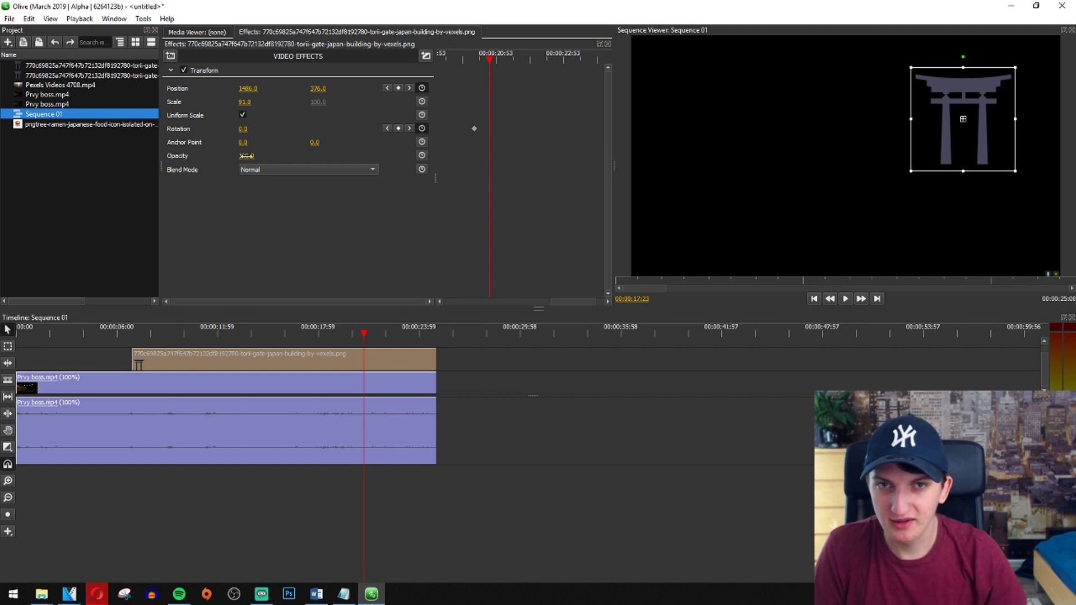
left_click_drag(478, 60, 474, 60)
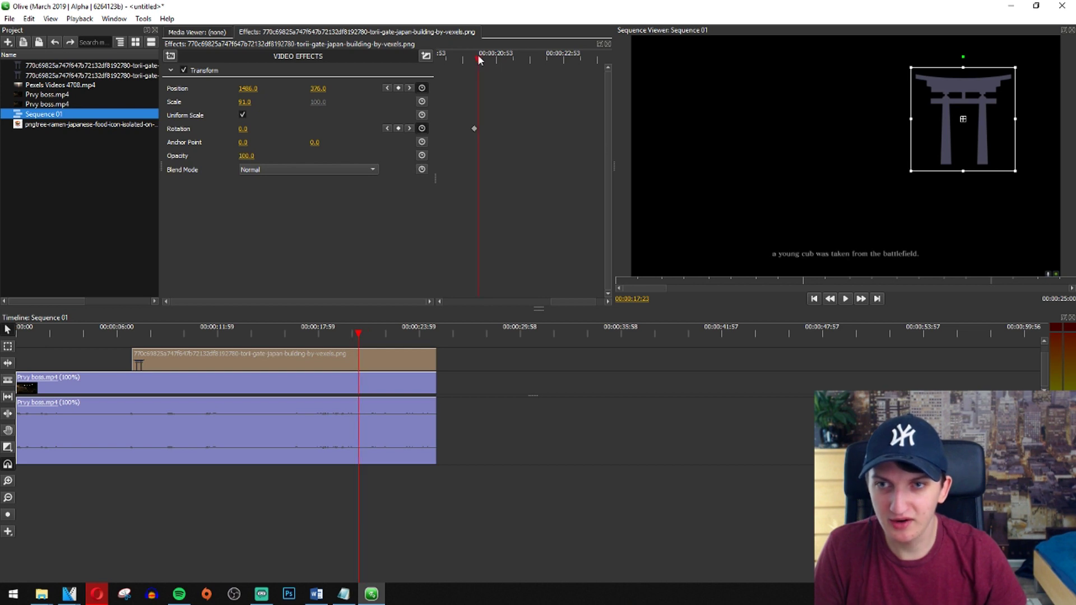
left_click(539, 59)
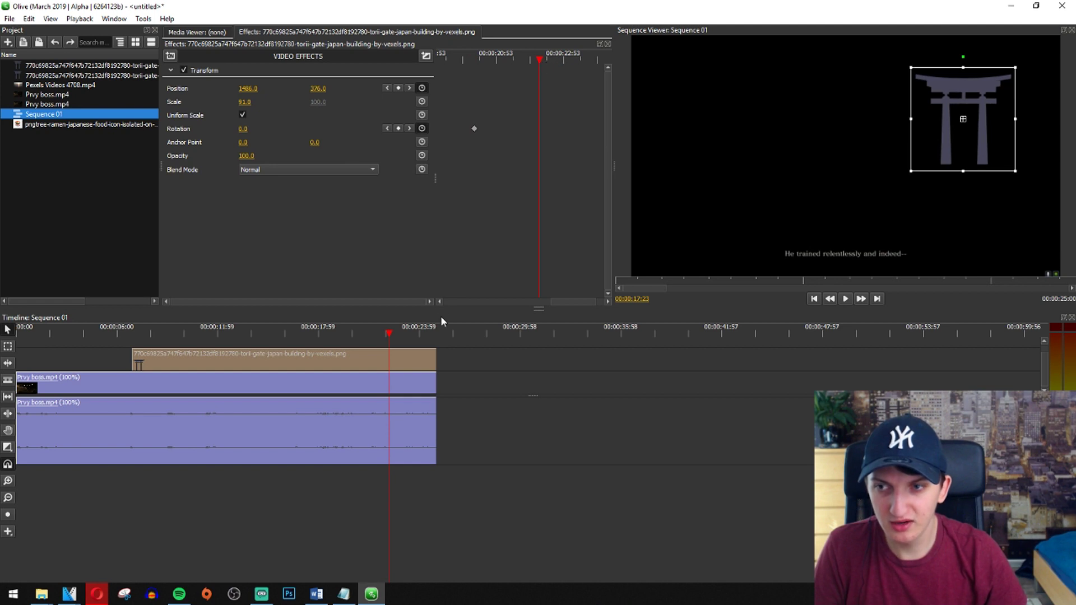
mouse_move(434, 364)
left_mouse_down()
mouse_move(386, 362)
mouse_move(397, 362)
left_mouse_up()
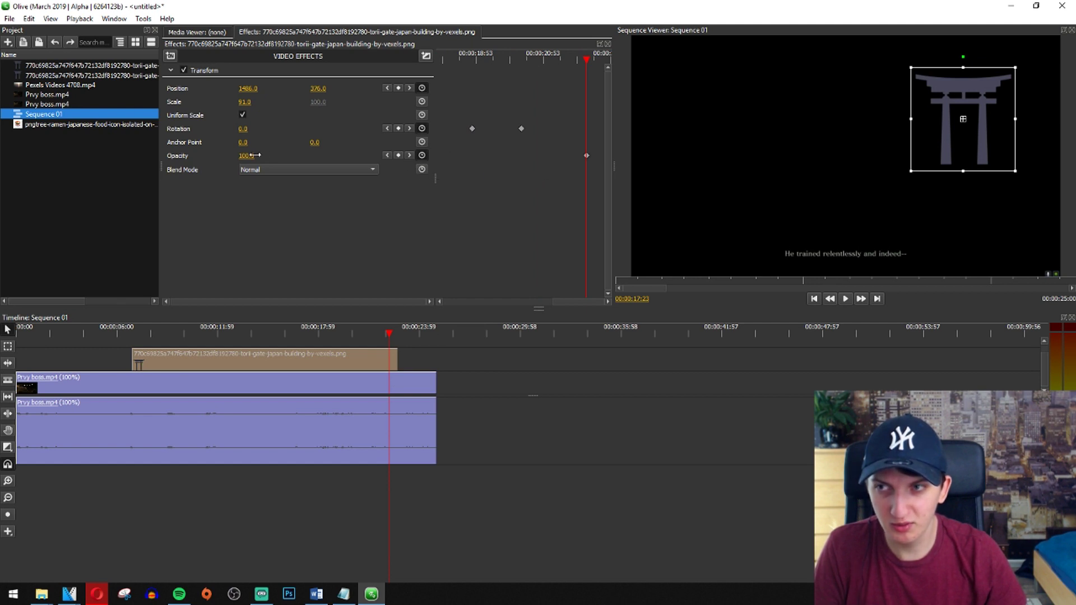
Keyframe Opacity from about 96 down to 0 at the clip's end and scrub to check the fade
left_click_drag(245, 156, 196, 156)
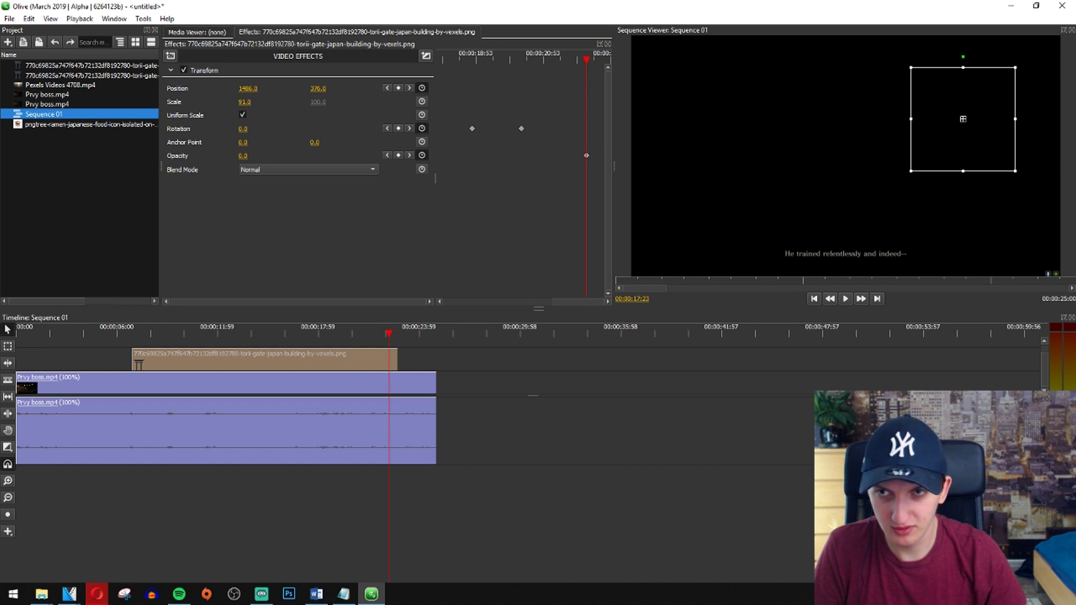
left_click(529, 62)
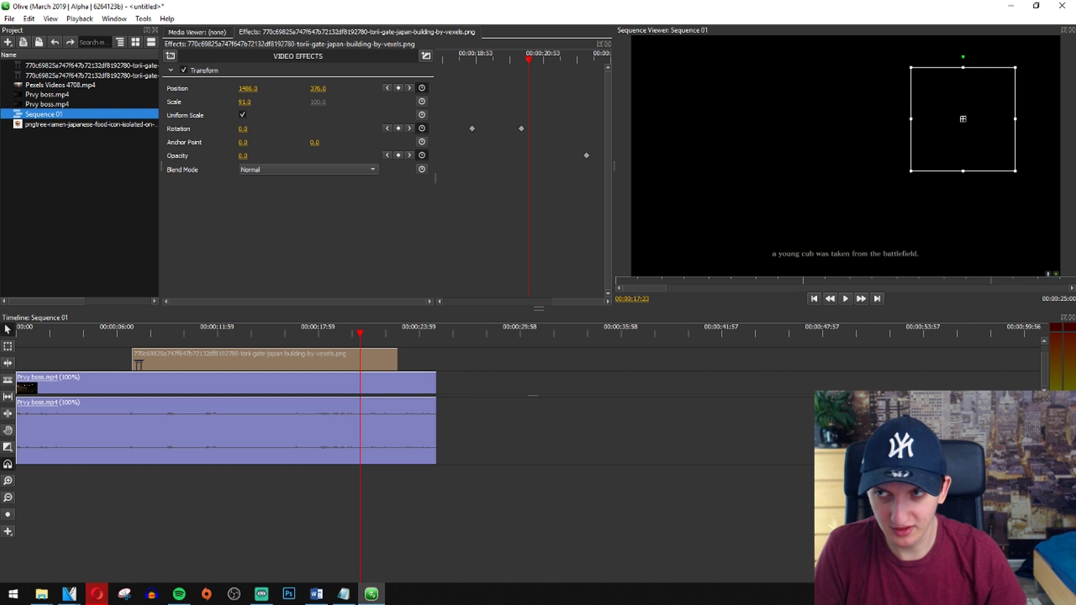
left_click_drag(245, 157, 297, 157)
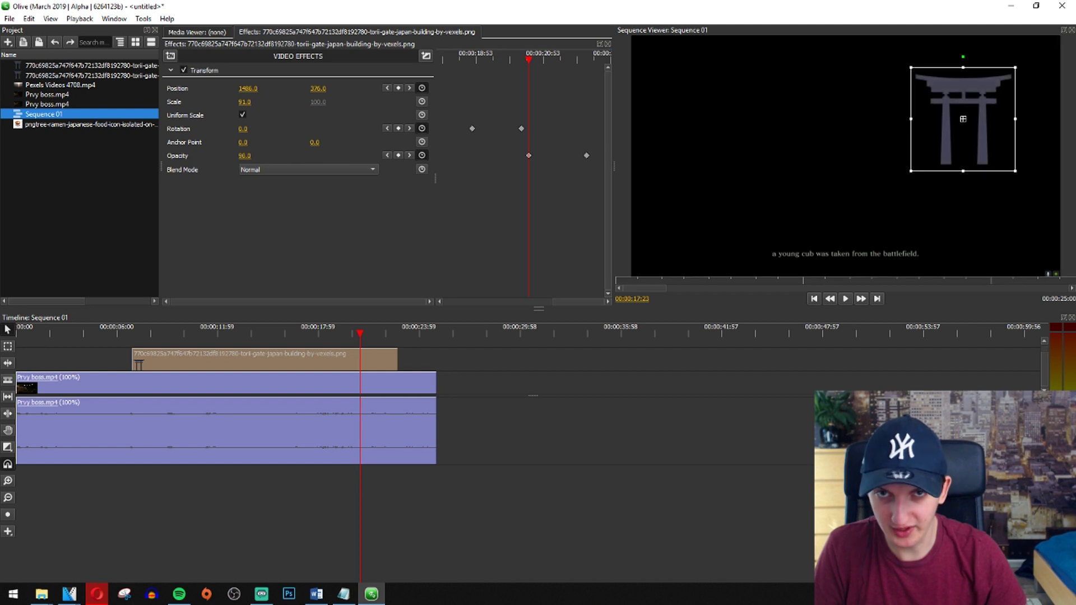
left_click(568, 59)
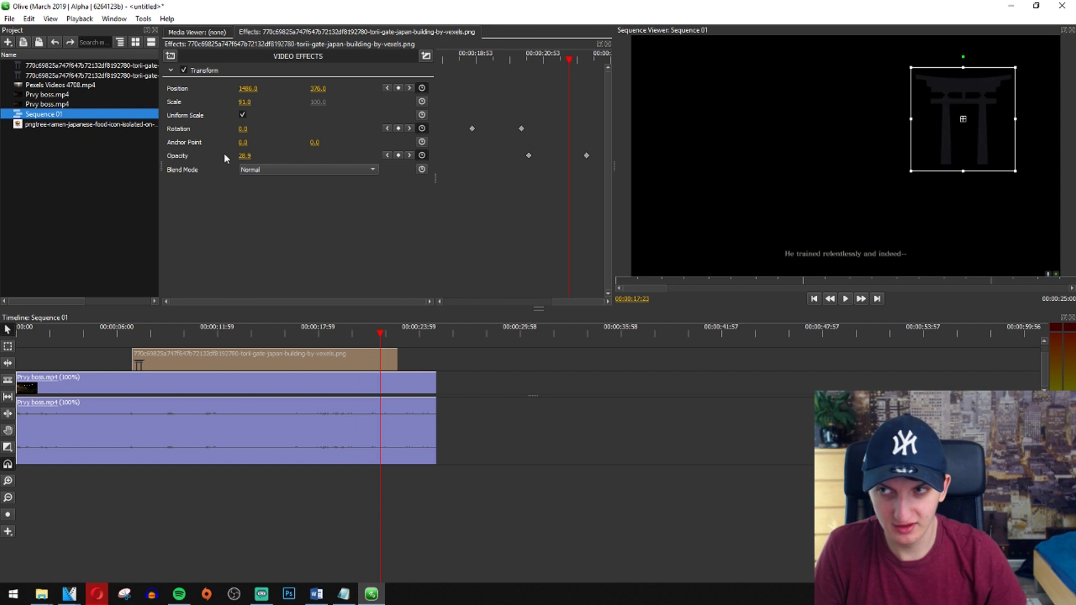
mouse_move(576, 60)
left_mouse_down()
mouse_move(585, 63)
mouse_move(495, 62)
left_mouse_up()
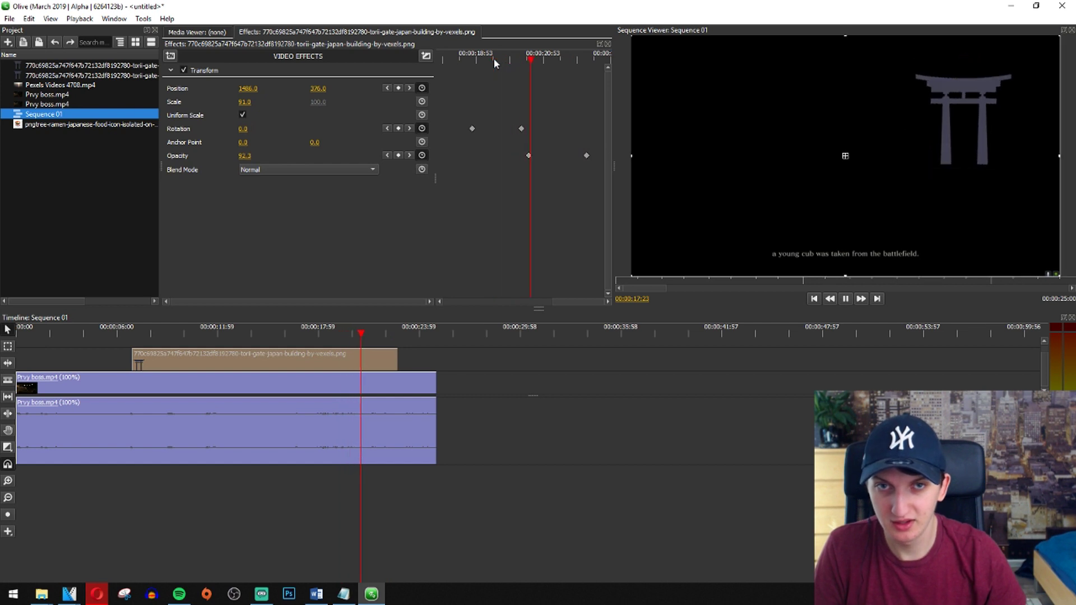
key("space")
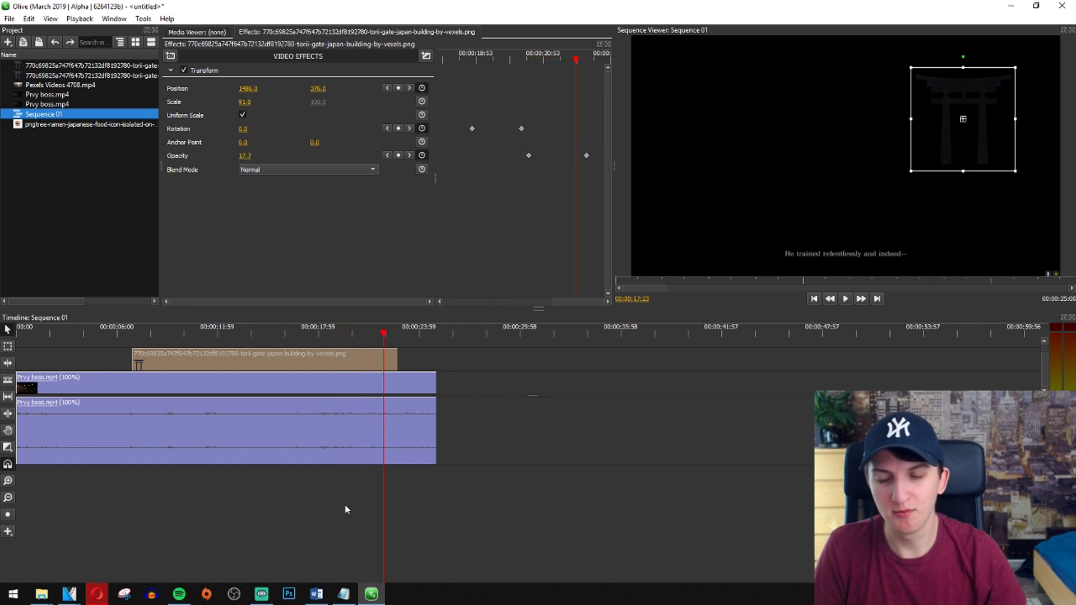
left_click(345, 510)
Trim the Prvy boss video and audio to the torii gate clip's end, then replay from about 8 seconds to check
left_click_drag(435, 386, 397, 386)
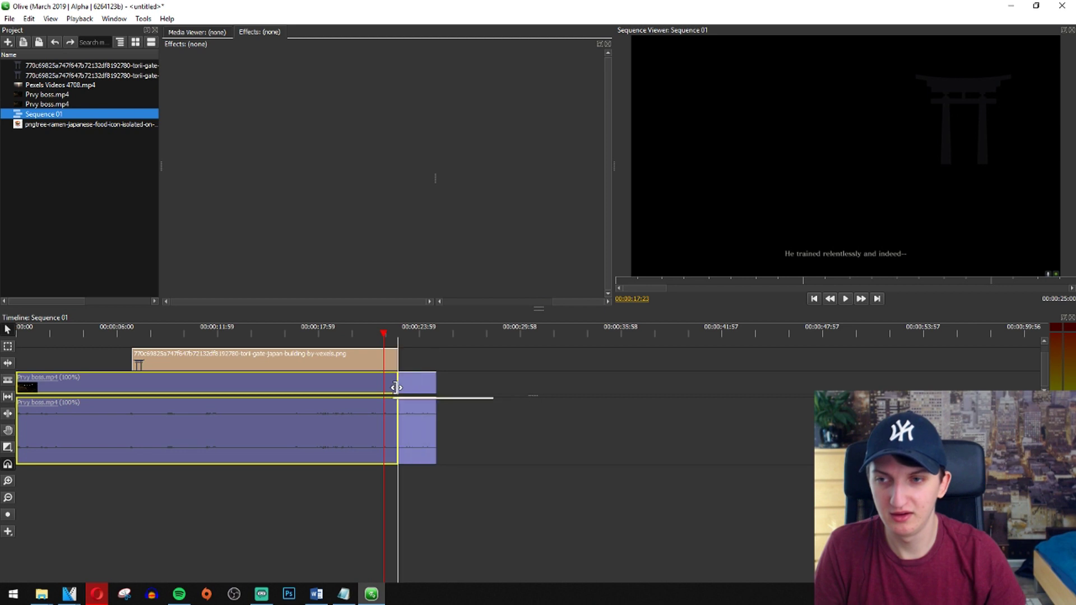
left_click(342, 334)
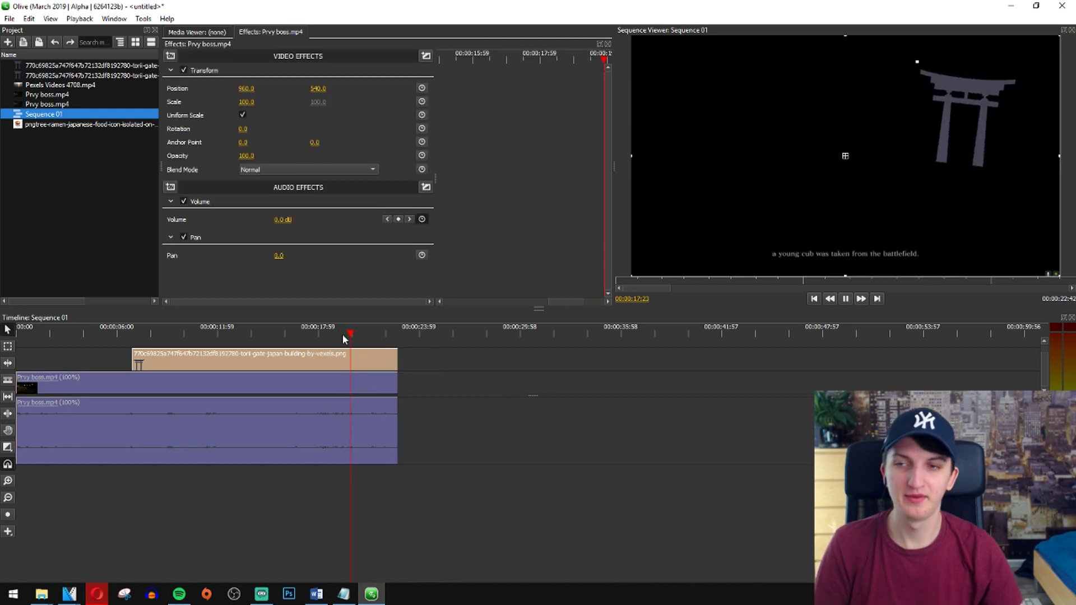
left_click(299, 334)
left_click(137, 334)
key("space")
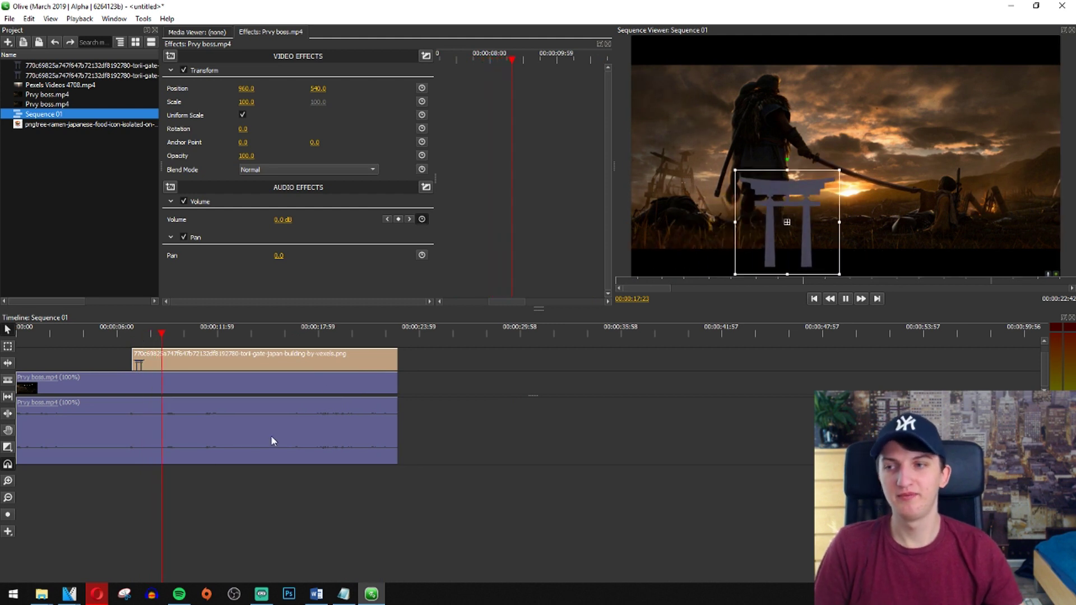
left_click(132, 503)
key("space")
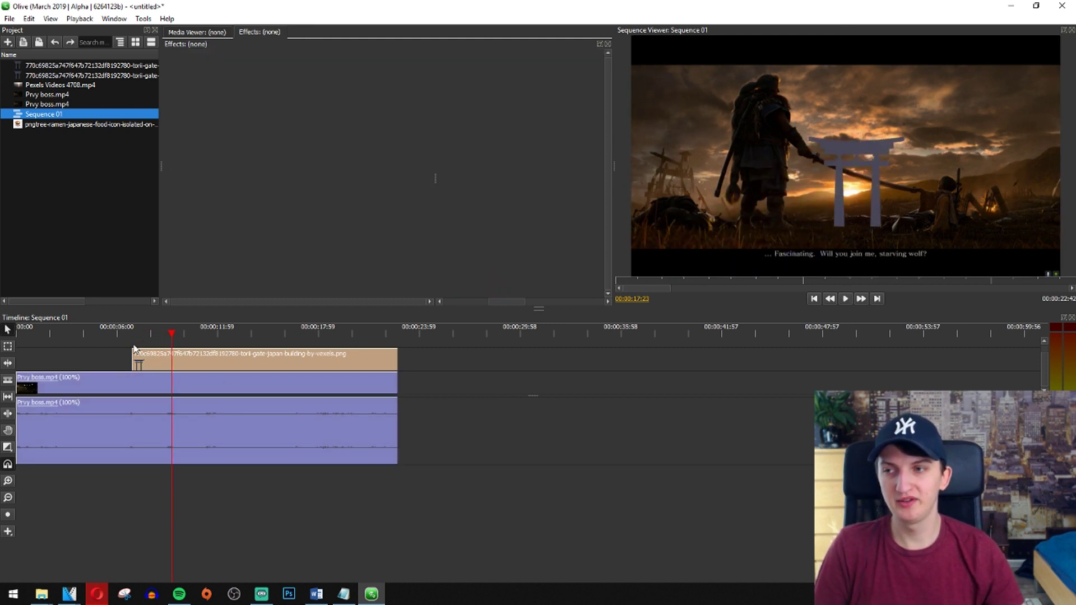
left_click(129, 461)
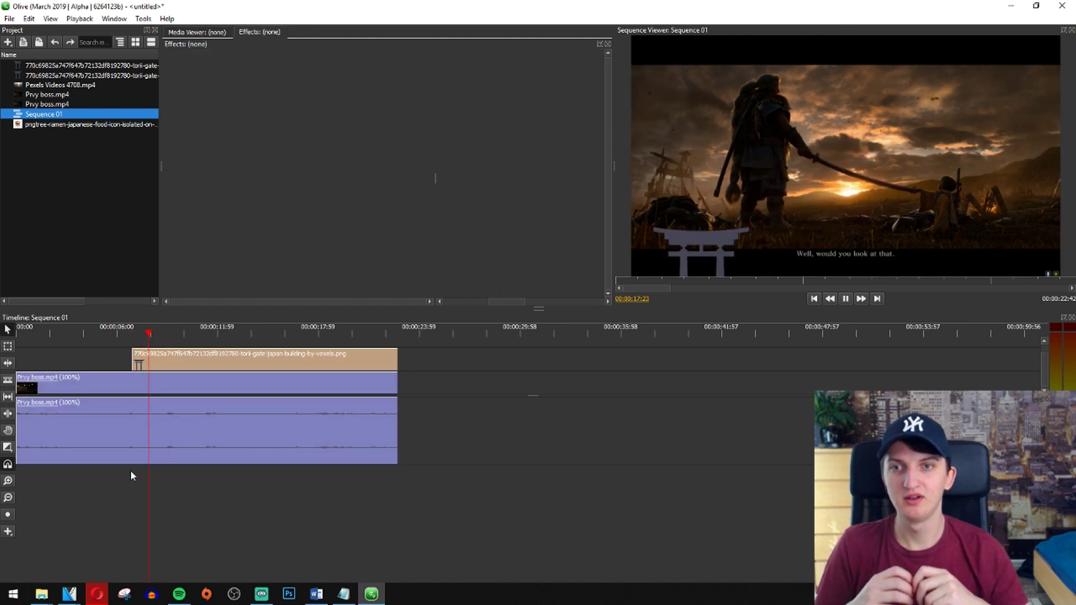